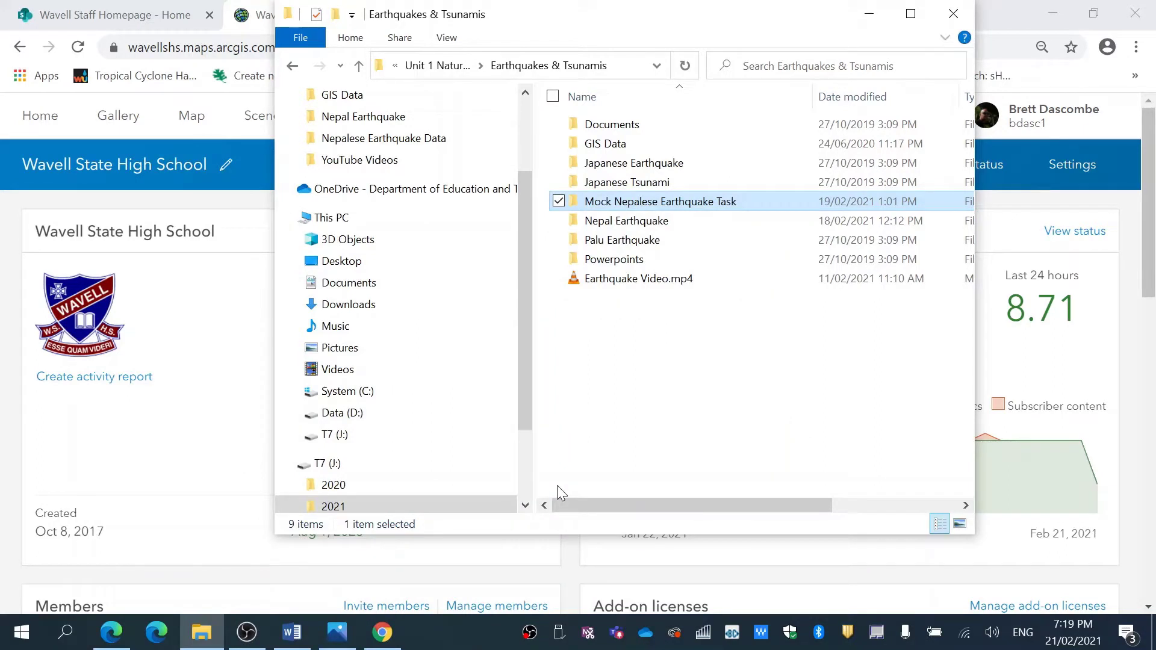
# Step: Look through the Assessment Pieces and Excel Task folders inside the Mock Nepalese Earthquake Task folder
pyautogui.doubleClick(634, 203)
pyautogui.doubleClick(629, 124)
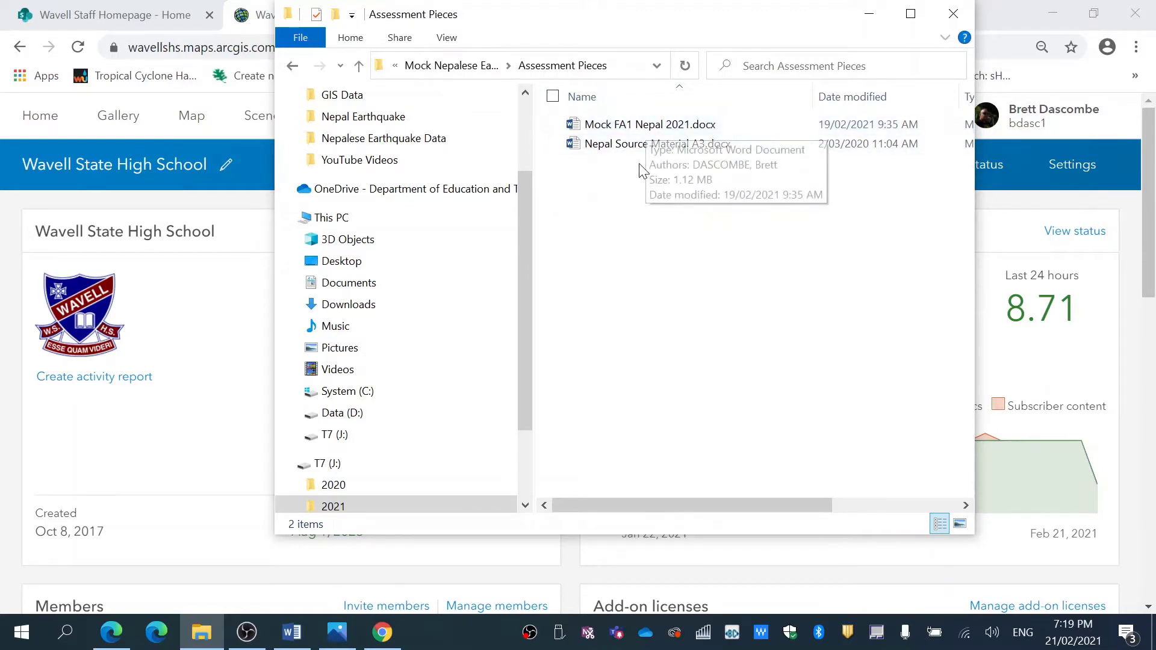
pyautogui.click(360, 65)
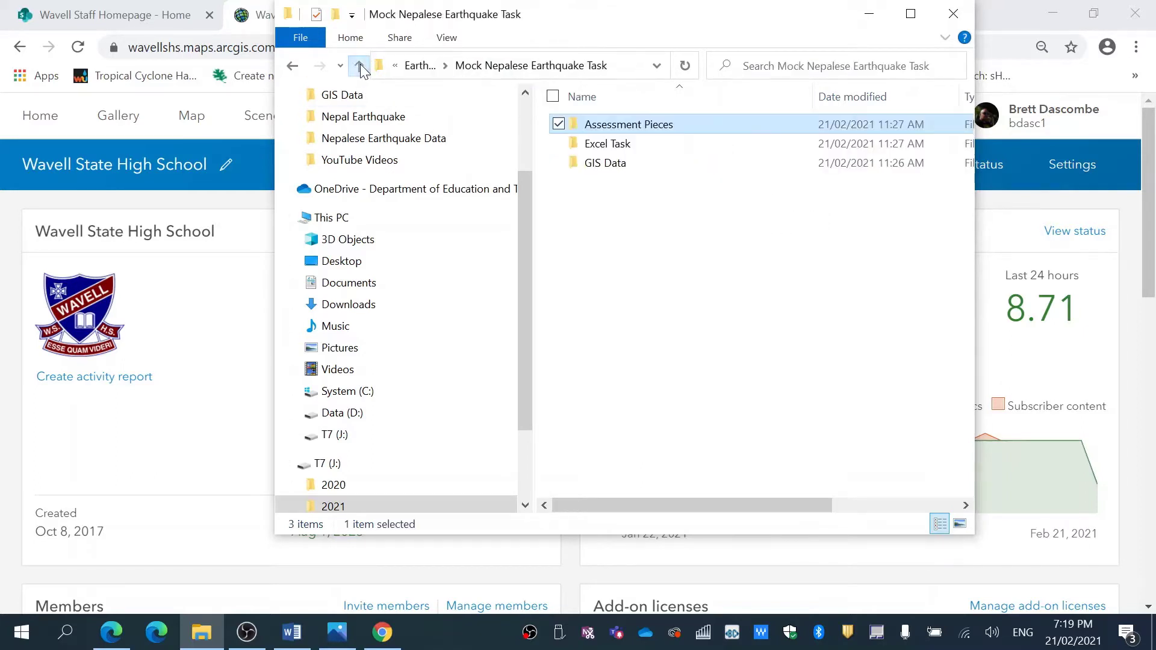
pyautogui.doubleClick(632, 146)
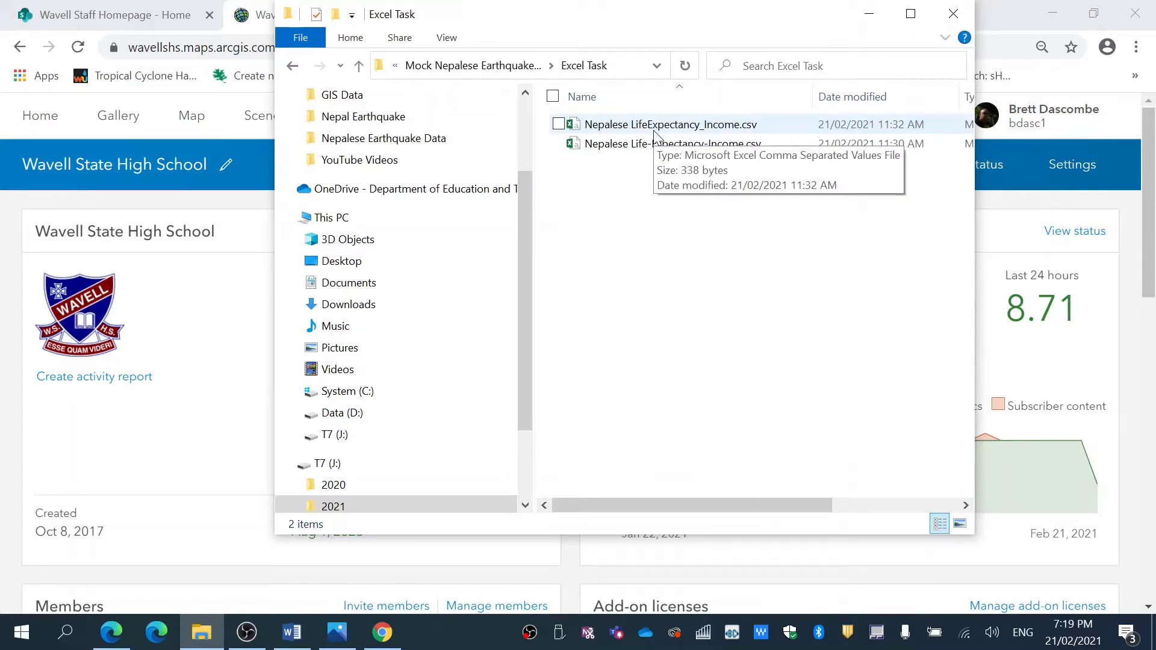
pyautogui.click(359, 66)
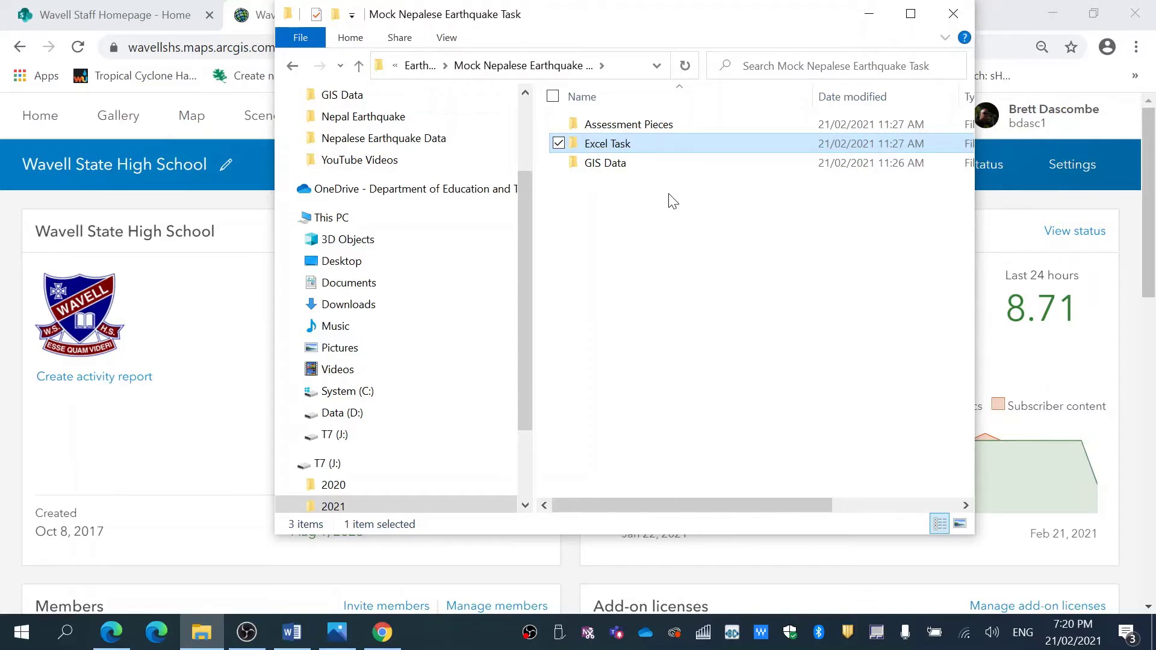
# Step: Inspect Main Nepalese Earthquake 2015.csv from the GIS Data folder, widening the time column, and close it without saving
pyautogui.doubleClick(614, 167)
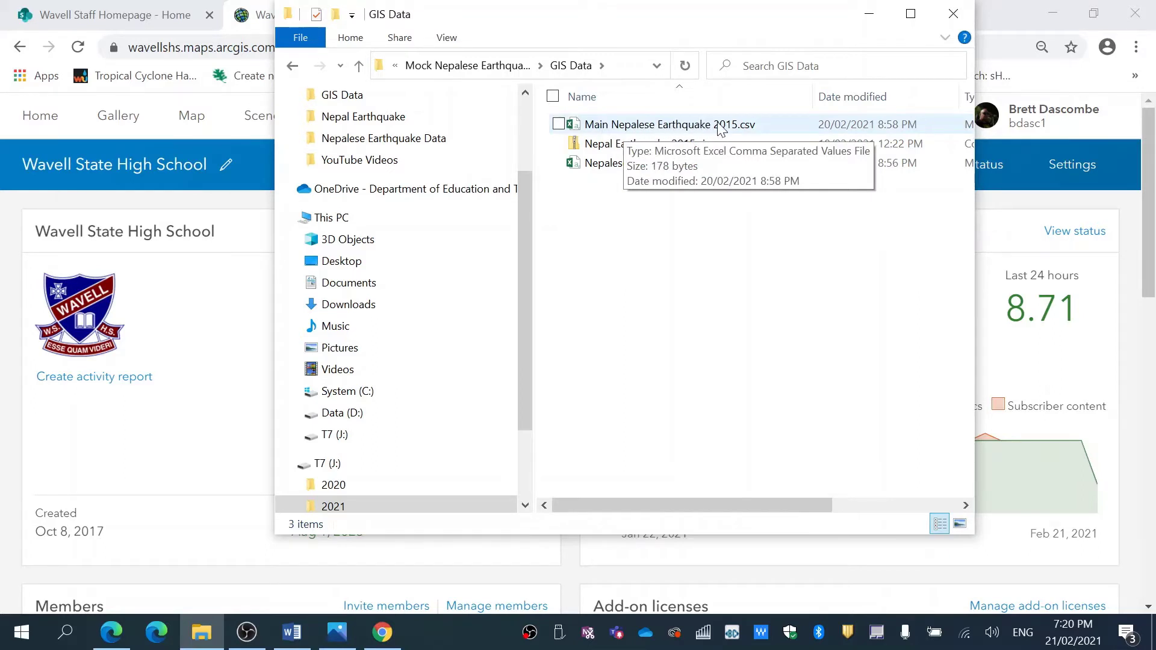
pyautogui.click(679, 129)
pyautogui.doubleClick(679, 129)
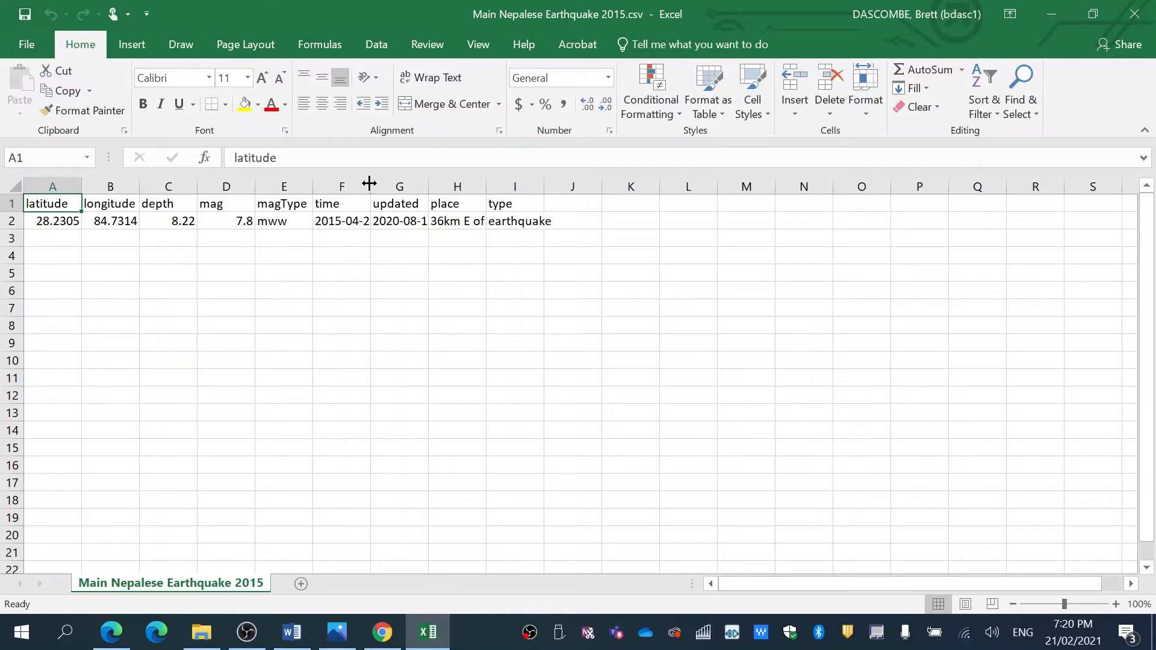
pyautogui.moveTo(370, 183); pyautogui.dragTo(416, 193)
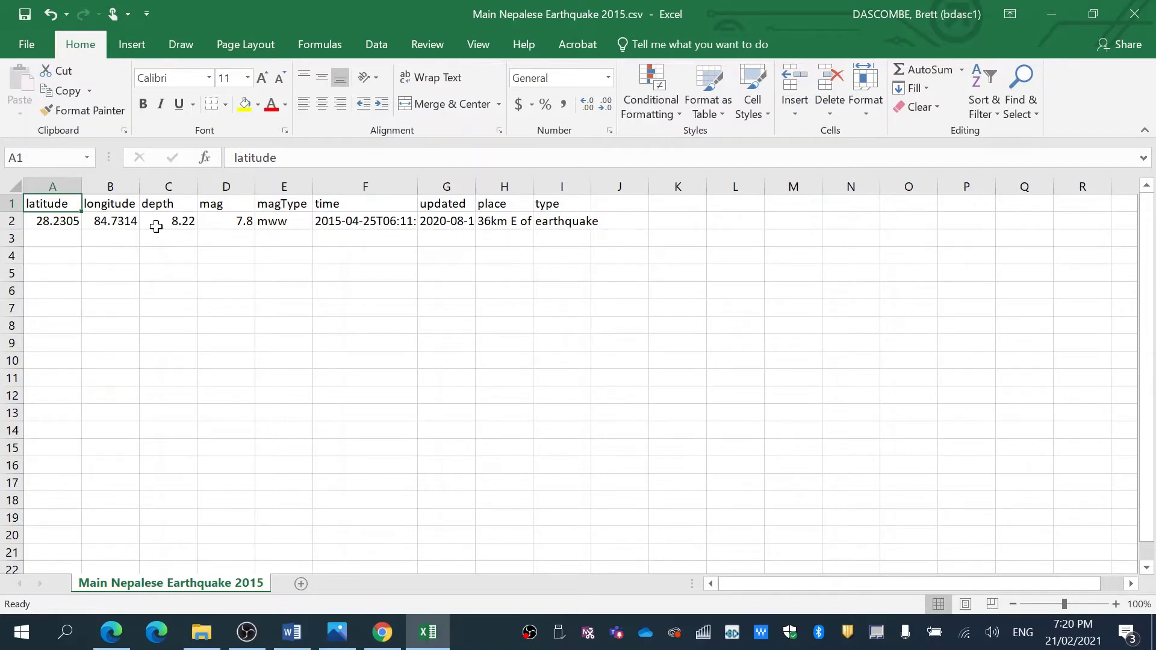
pyautogui.click(1134, 16)
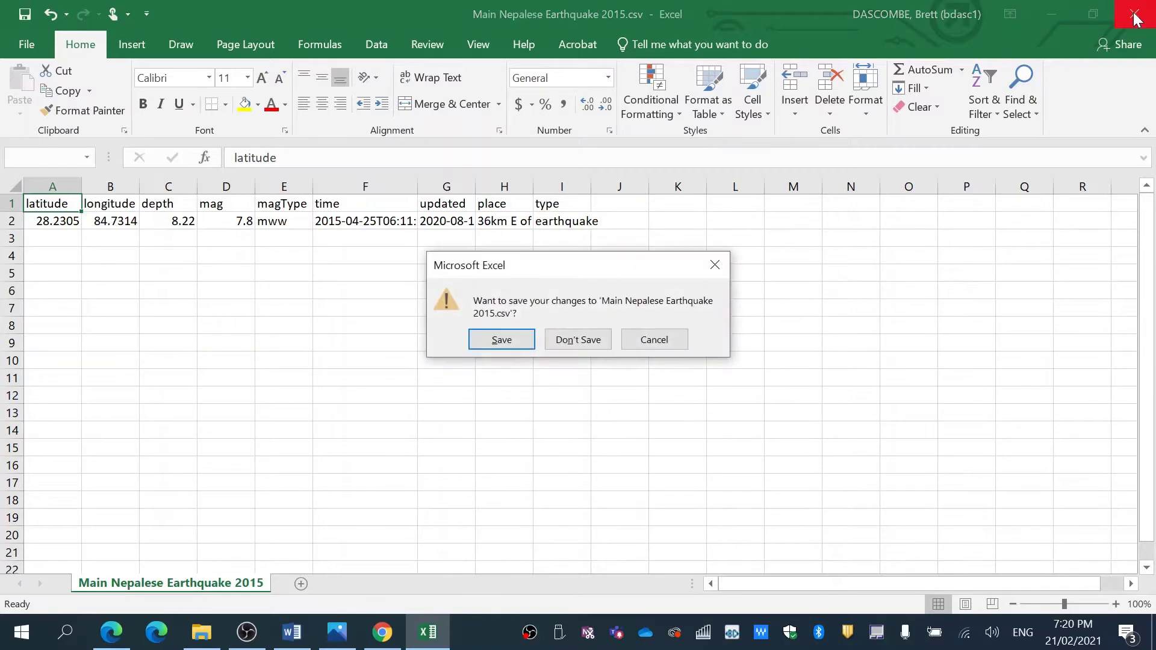
pyautogui.click(602, 330)
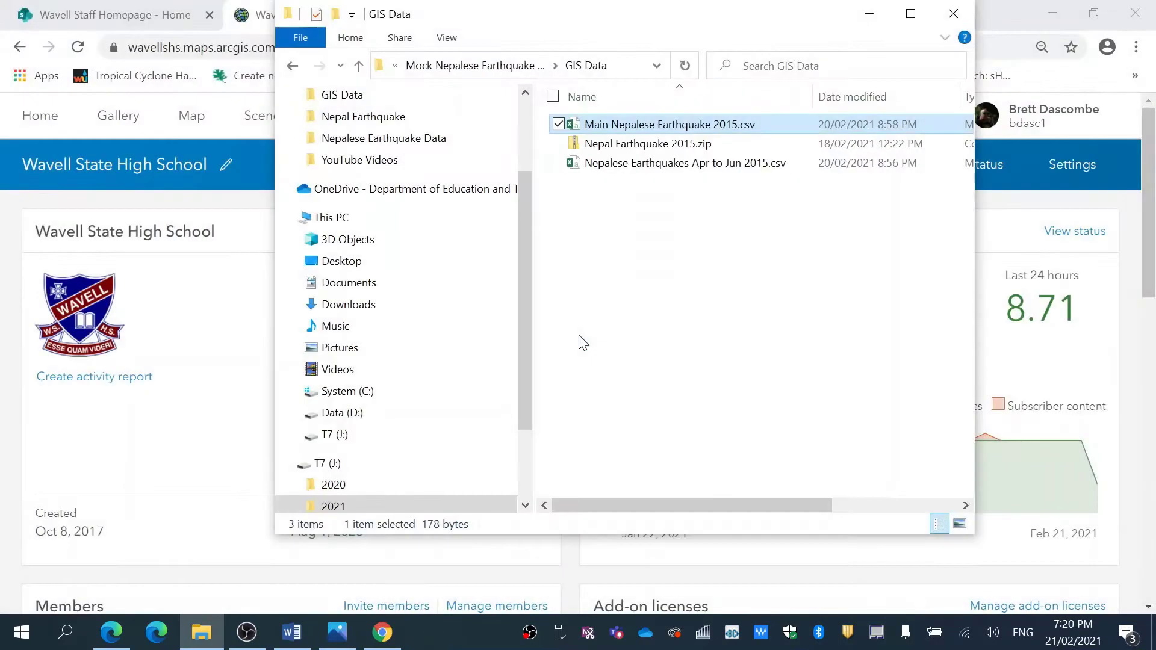
# Step: Open the ArcGIS map viewer in the browser and import Main Nepalese Earthquake 2015.csv as a layer from file
pyautogui.click(867, 14)
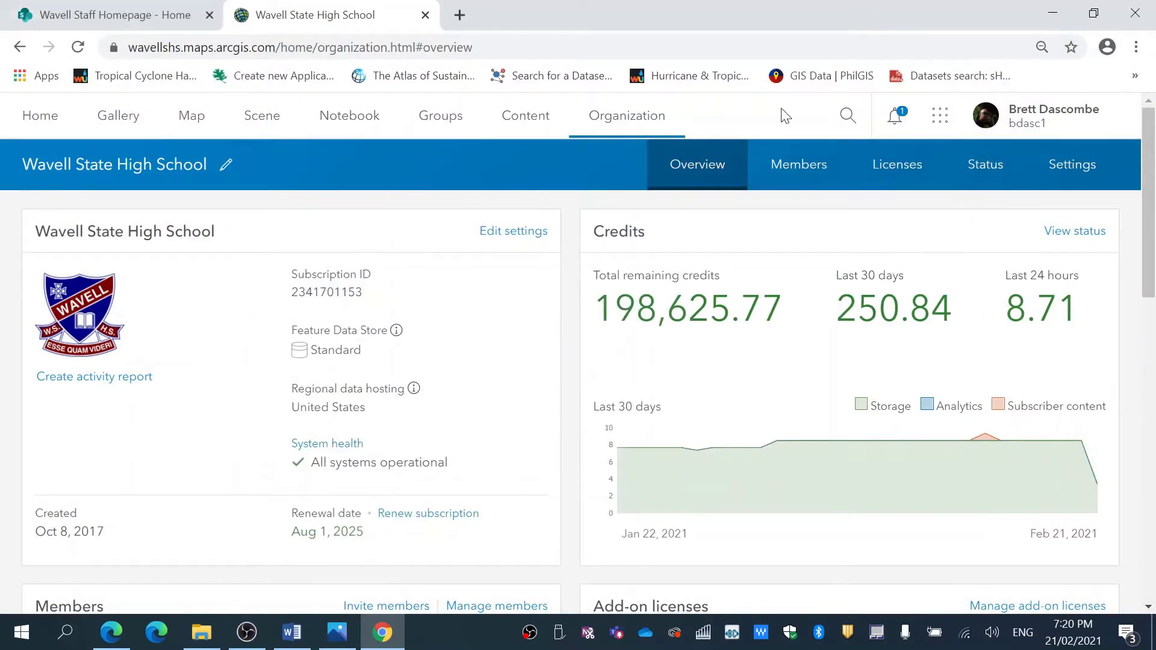
pyautogui.click(182, 123)
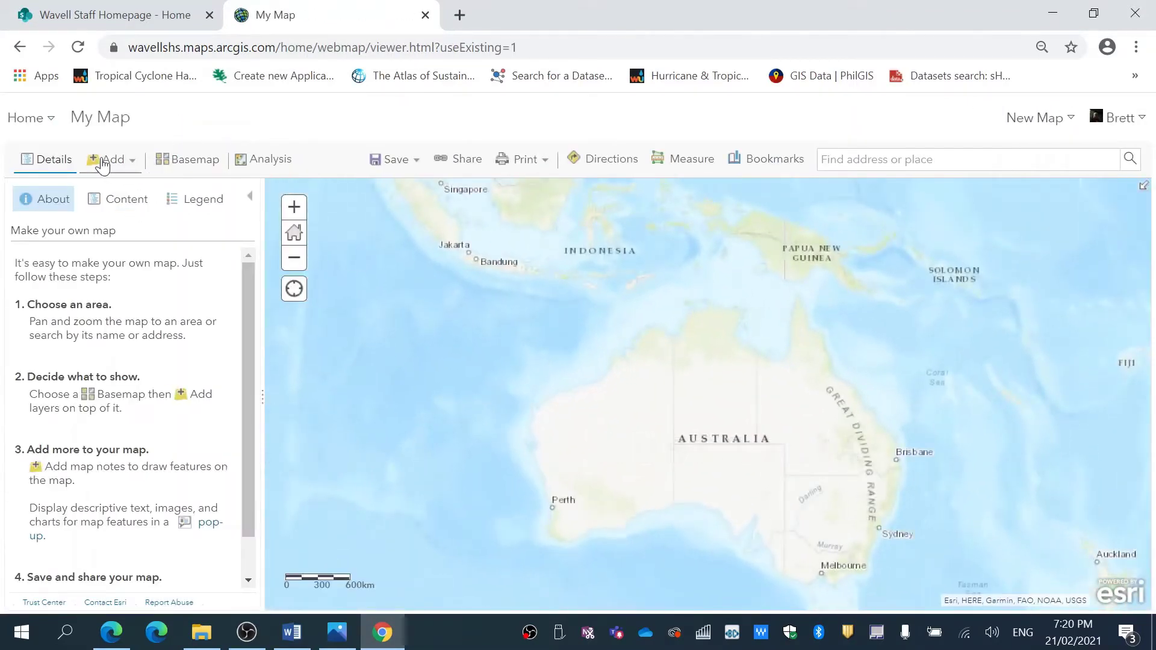
pyautogui.click(114, 163)
pyautogui.click(118, 267)
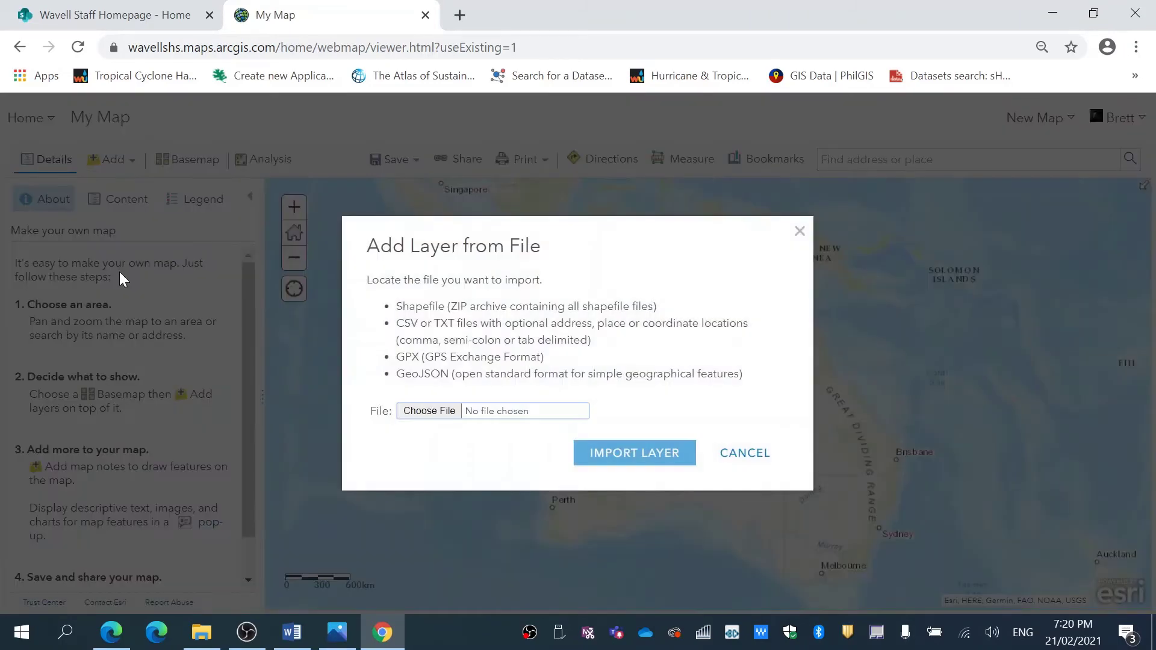
pyautogui.click(429, 415)
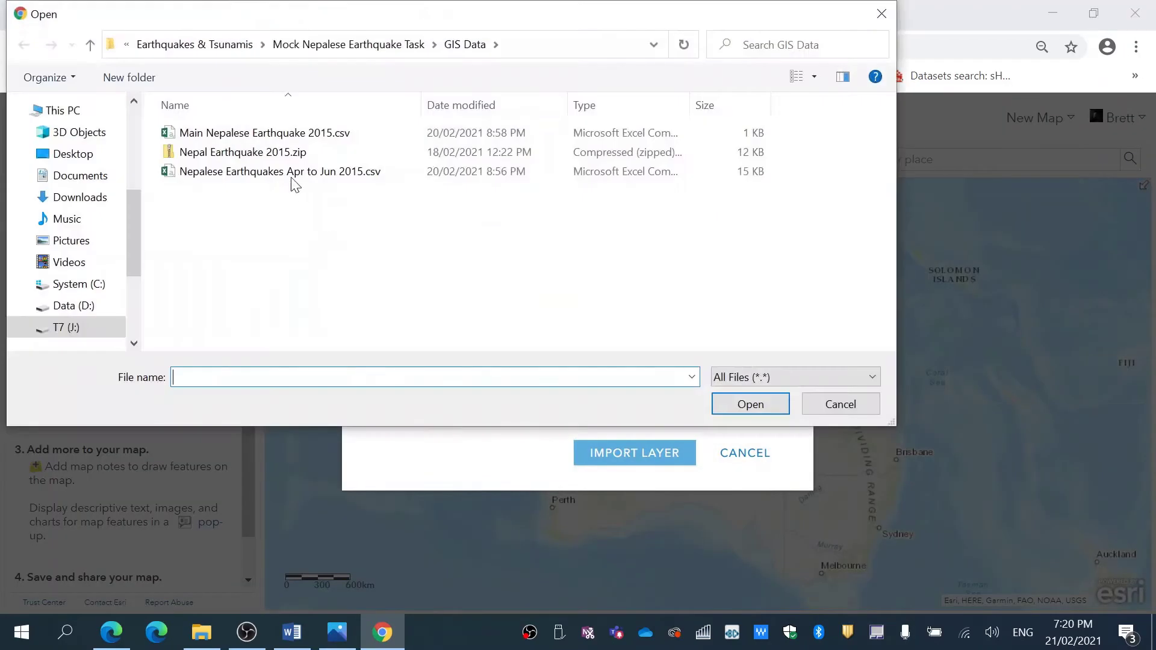
pyautogui.click(256, 133)
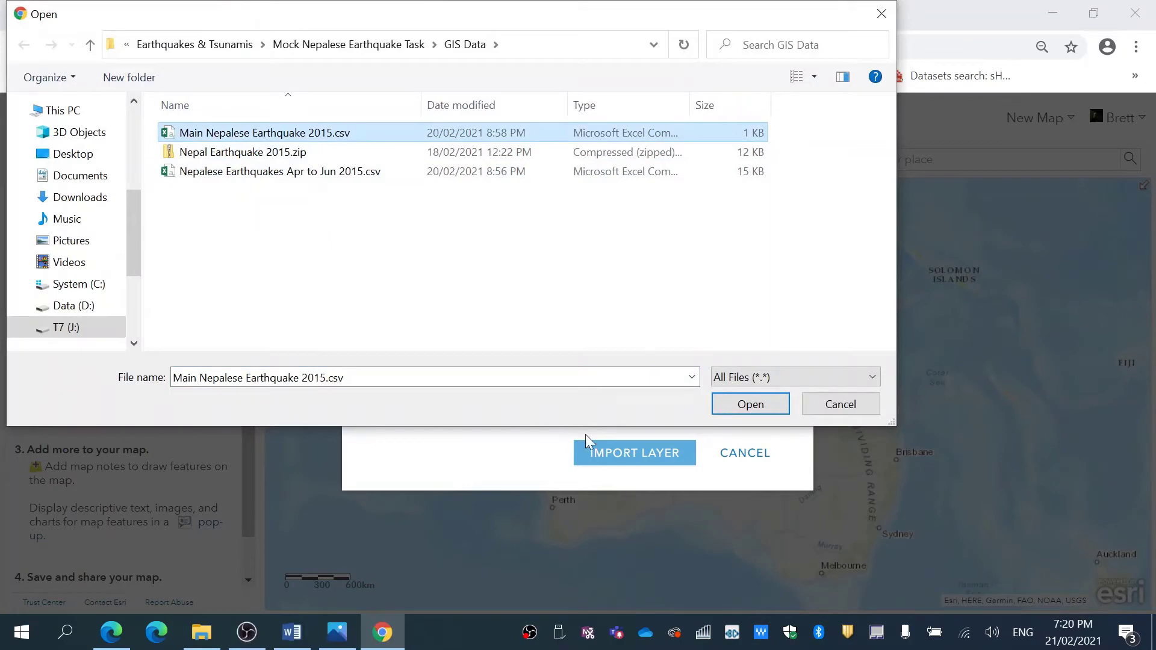
pyautogui.click(747, 407)
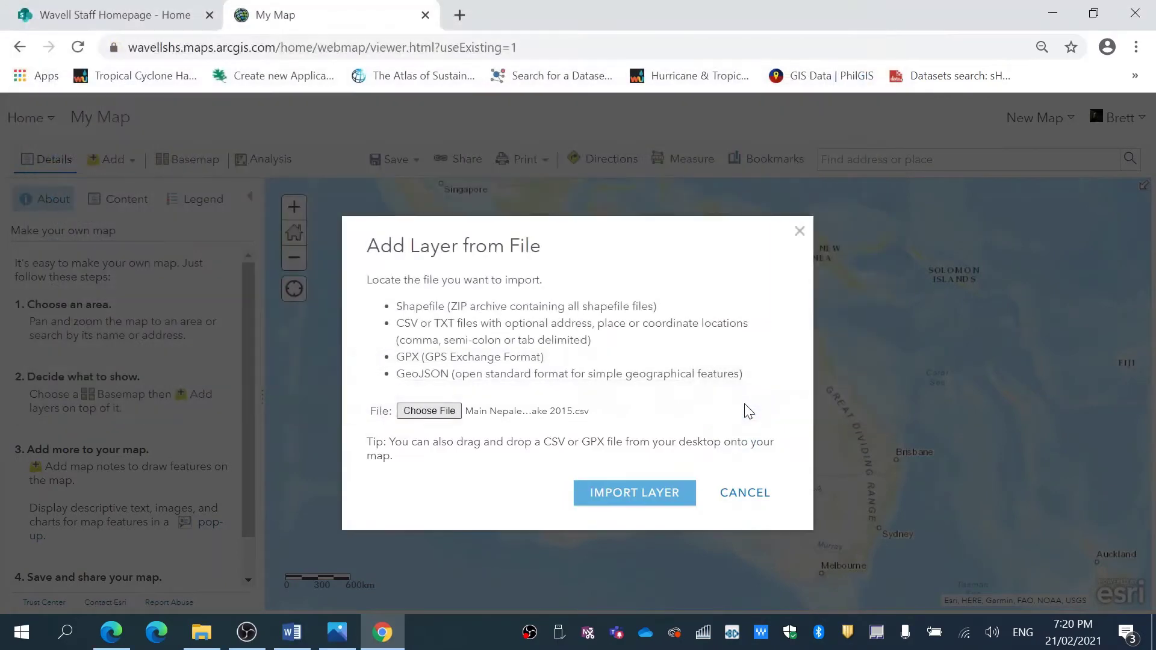
pyautogui.click(633, 508)
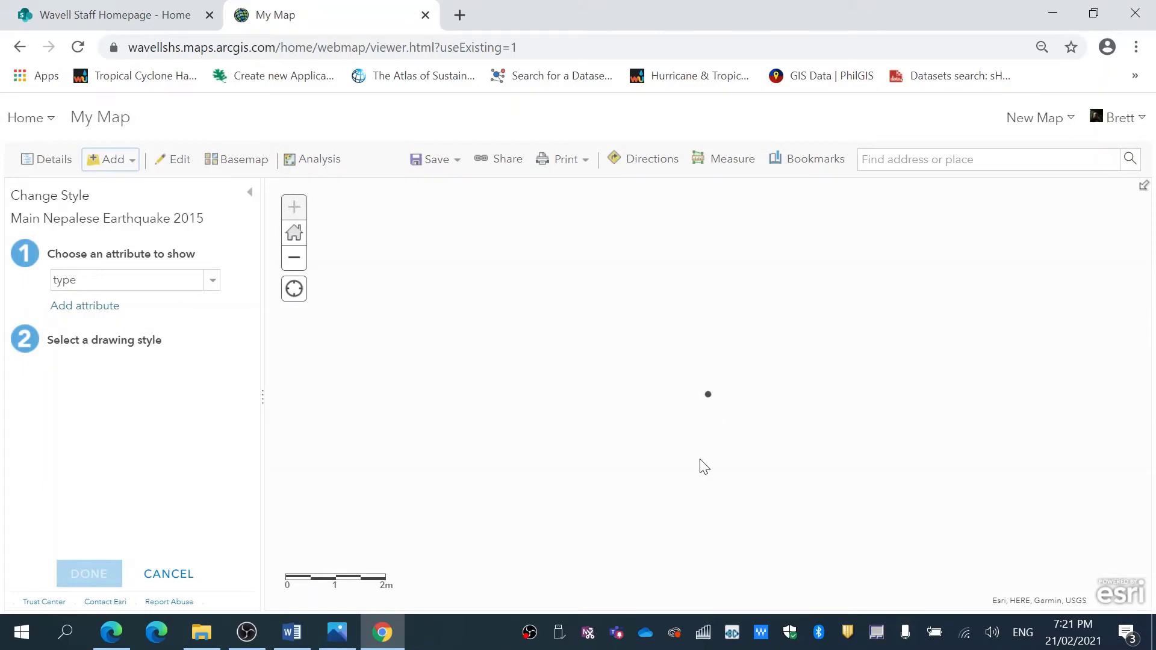
# Step: Zoom the map out from the earthquake point until the whole of Nepal is in view
pyautogui.click(294, 258)
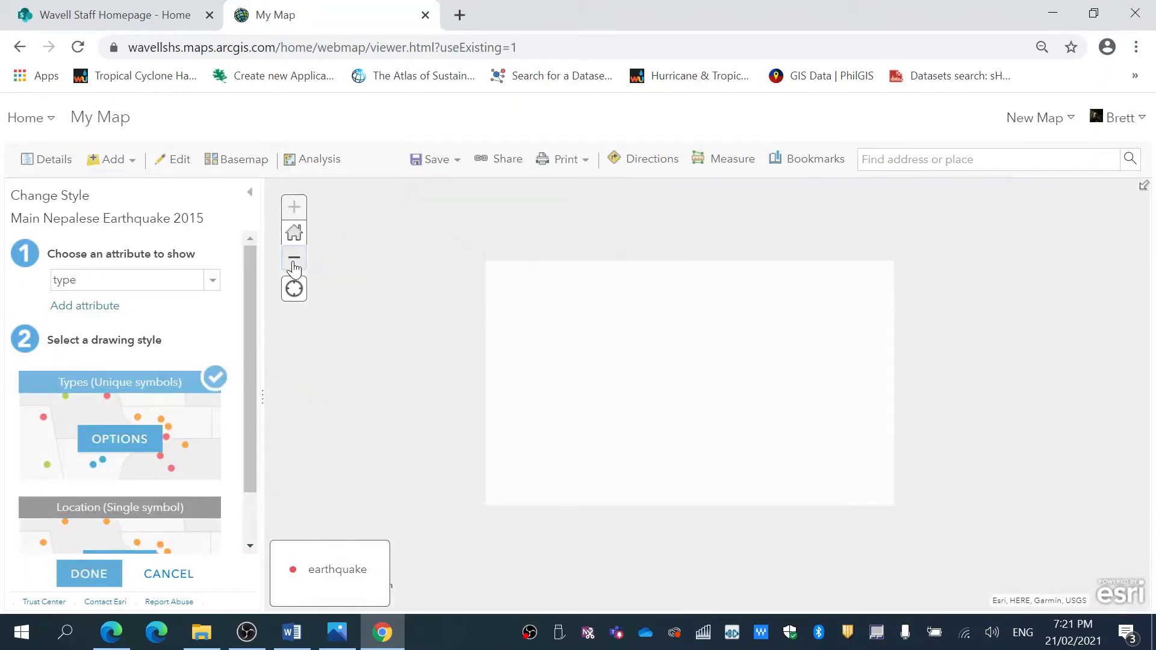
pyautogui.click(294, 259)
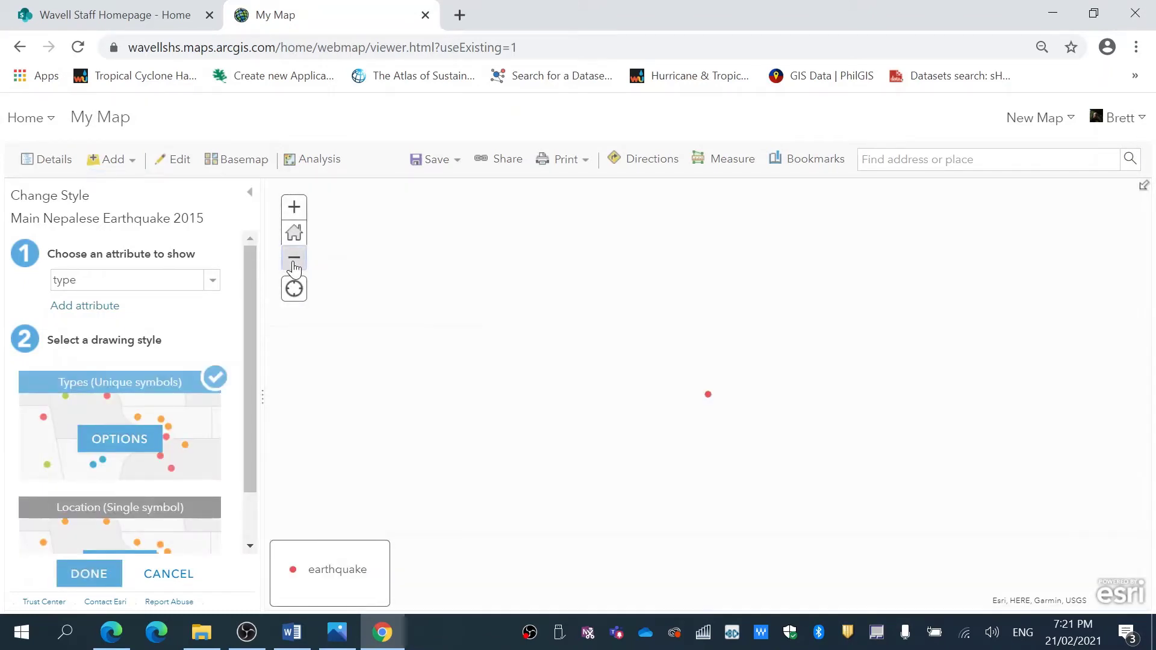
pyautogui.click(294, 258)
pyautogui.click(293, 259)
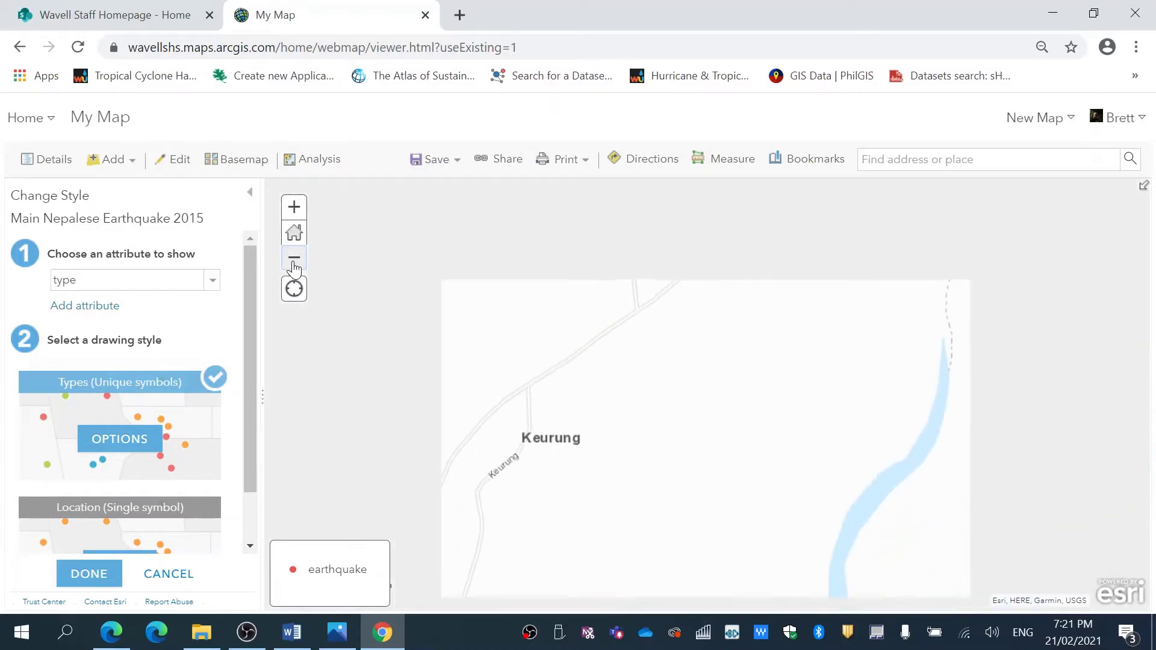
pyautogui.click(294, 259)
pyautogui.click(294, 259)
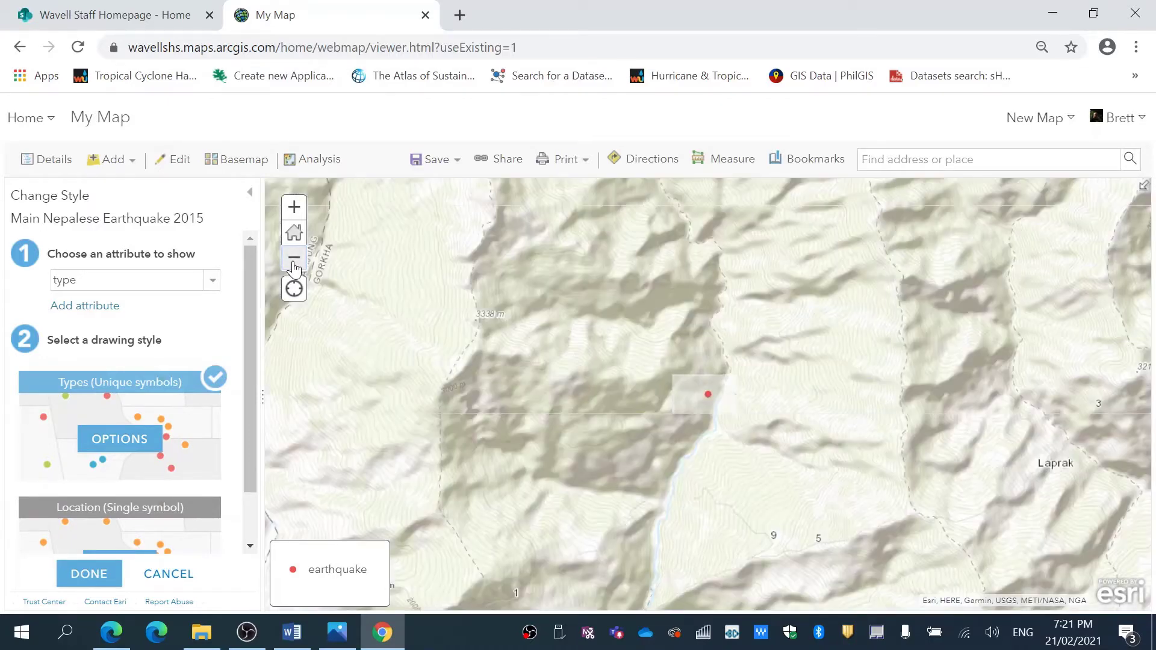
pyautogui.click(294, 259)
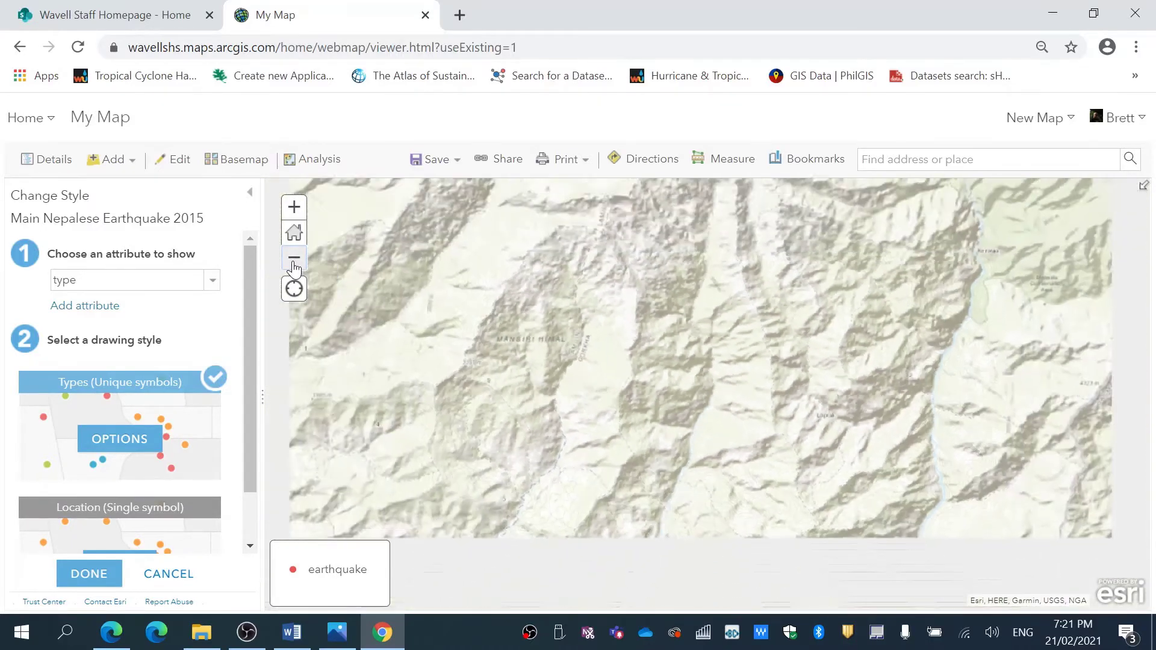
pyautogui.click(294, 259)
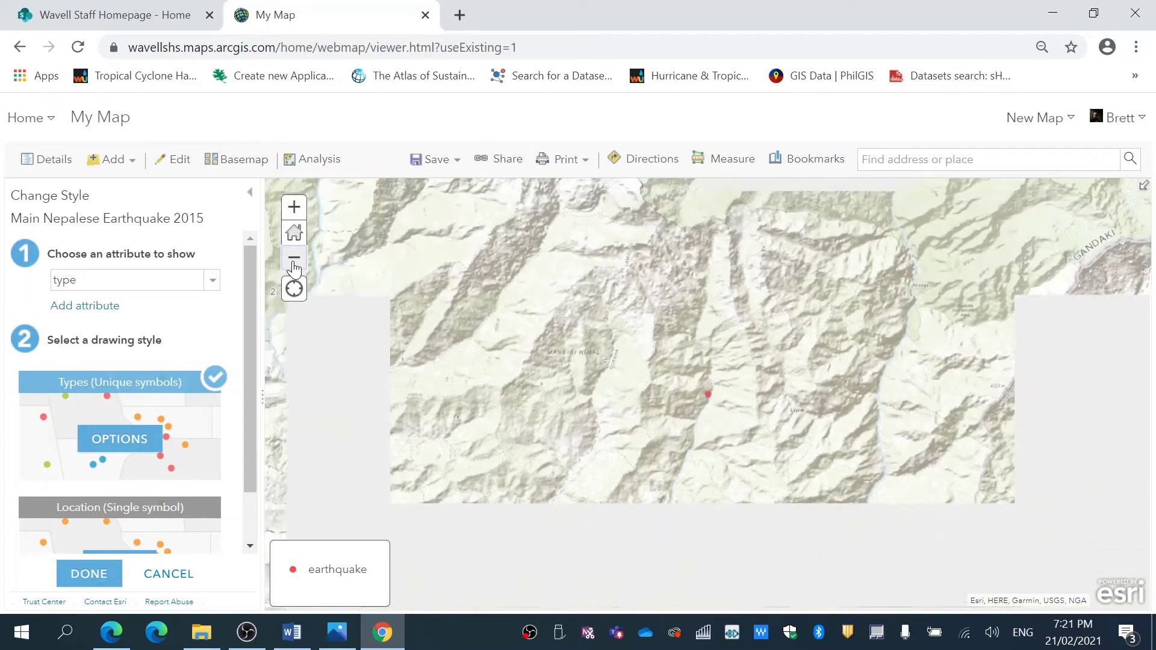
pyautogui.click(293, 259)
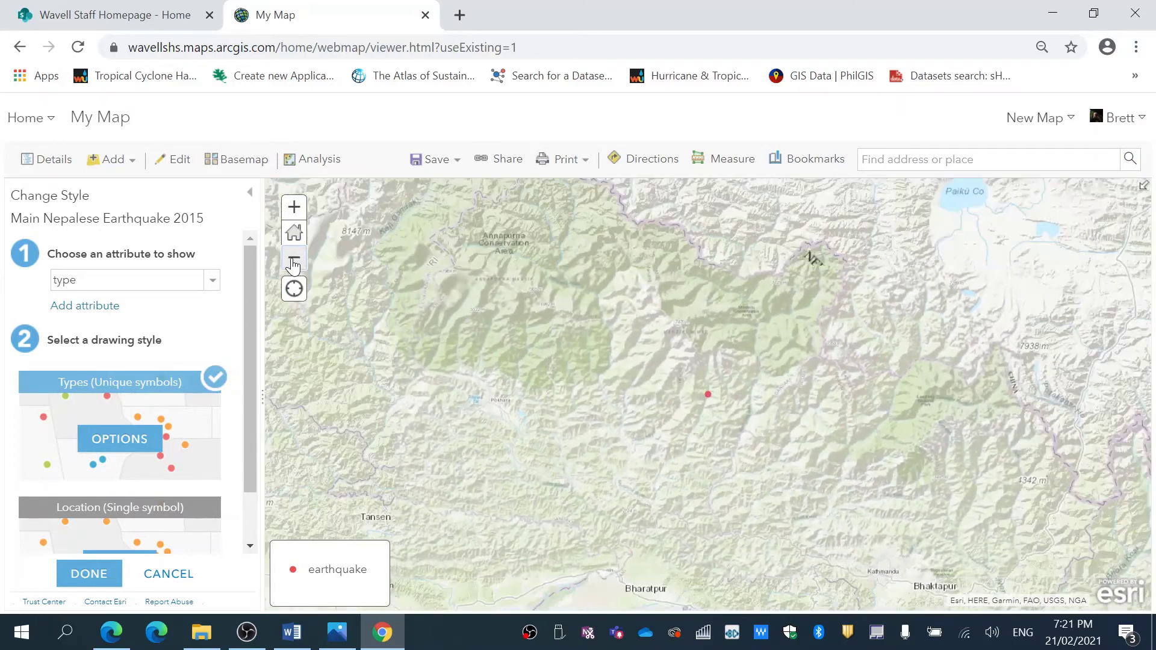
pyautogui.click(294, 260)
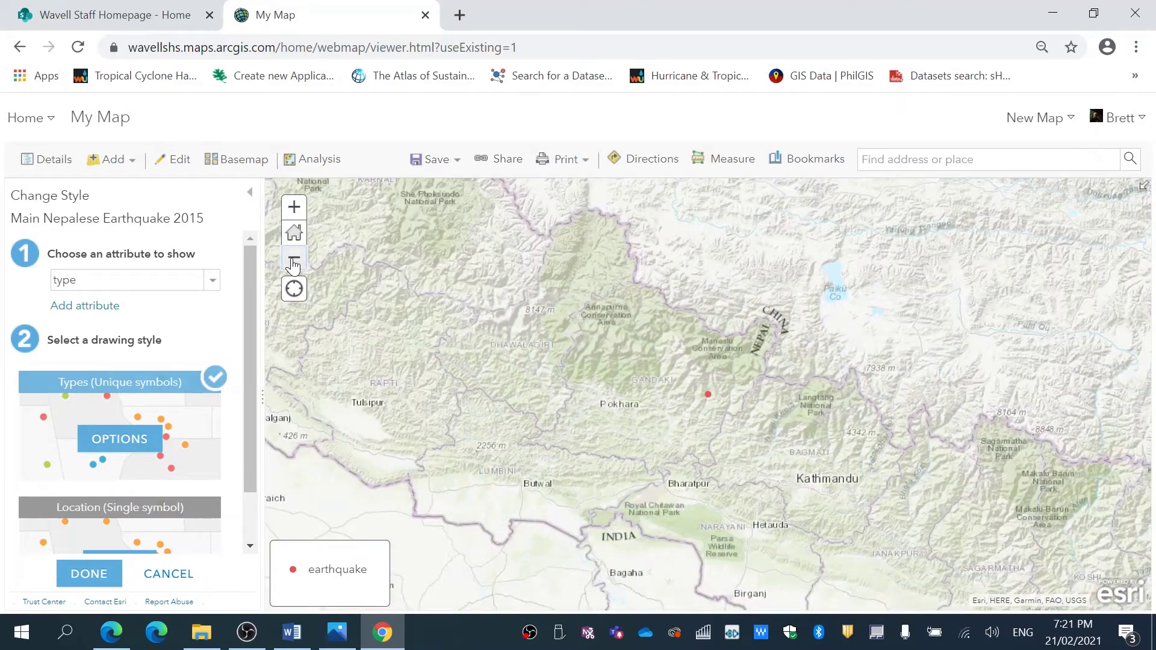
pyautogui.click(294, 258)
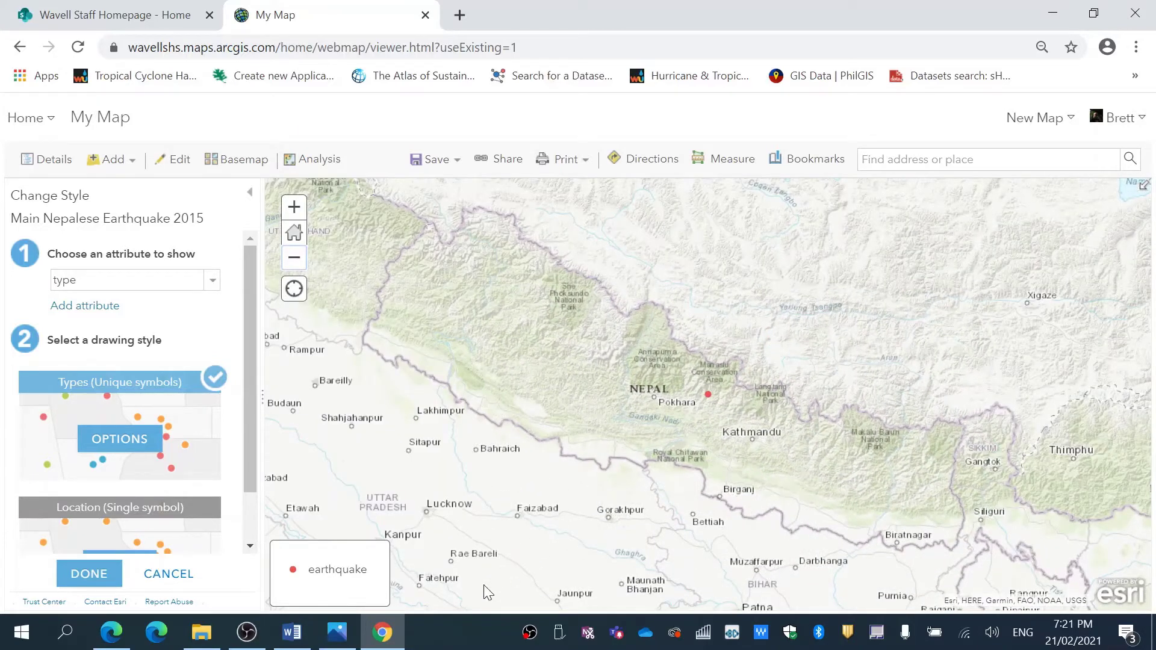
# Step: Set the earthquake layer's style to show location only and open its drawing style options
pyautogui.click(209, 282)
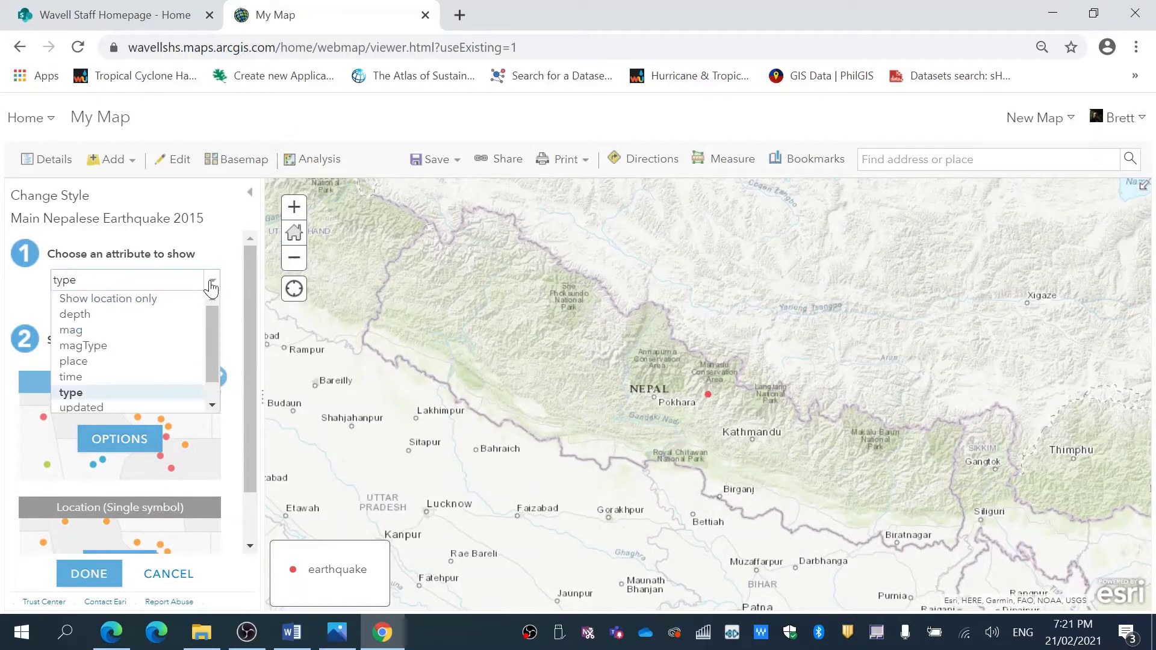
pyautogui.click(145, 299)
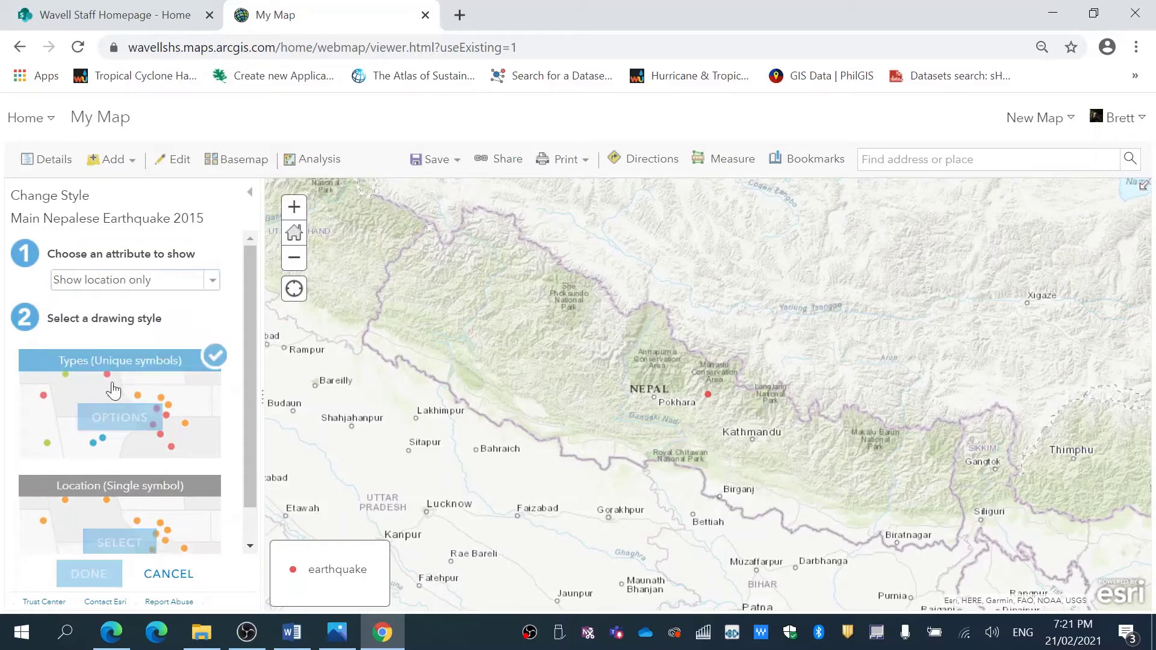
pyautogui.click(124, 426)
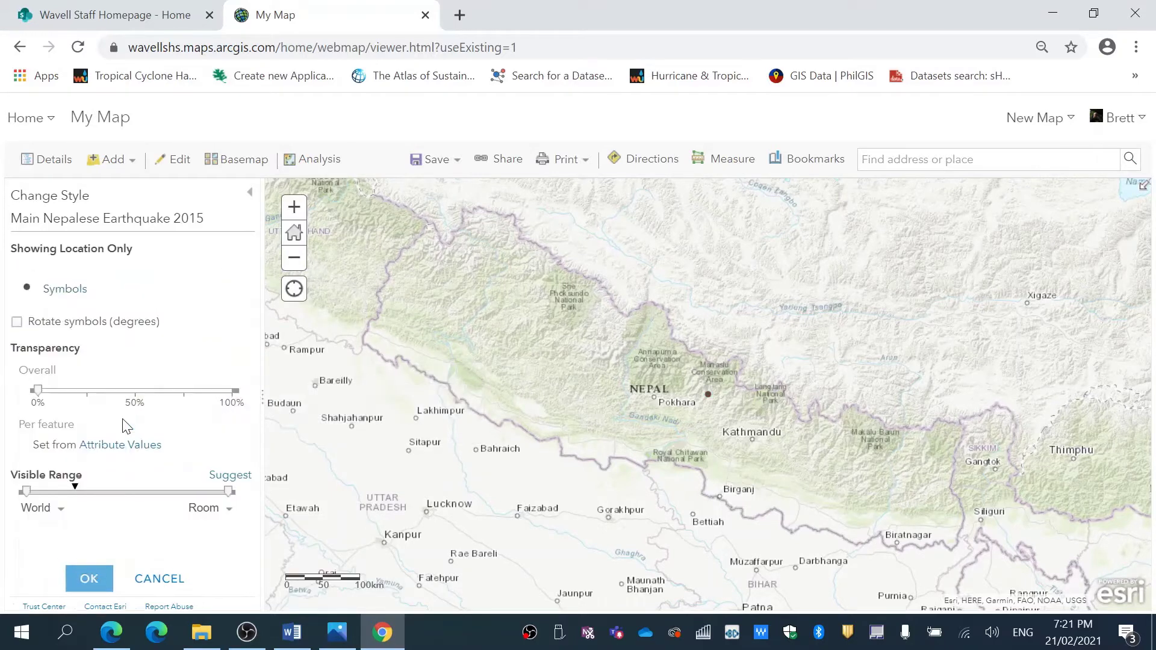
# Step: Change the earthquake layer's symbol to a red star about 40 px in size and apply the style
pyautogui.click(27, 291)
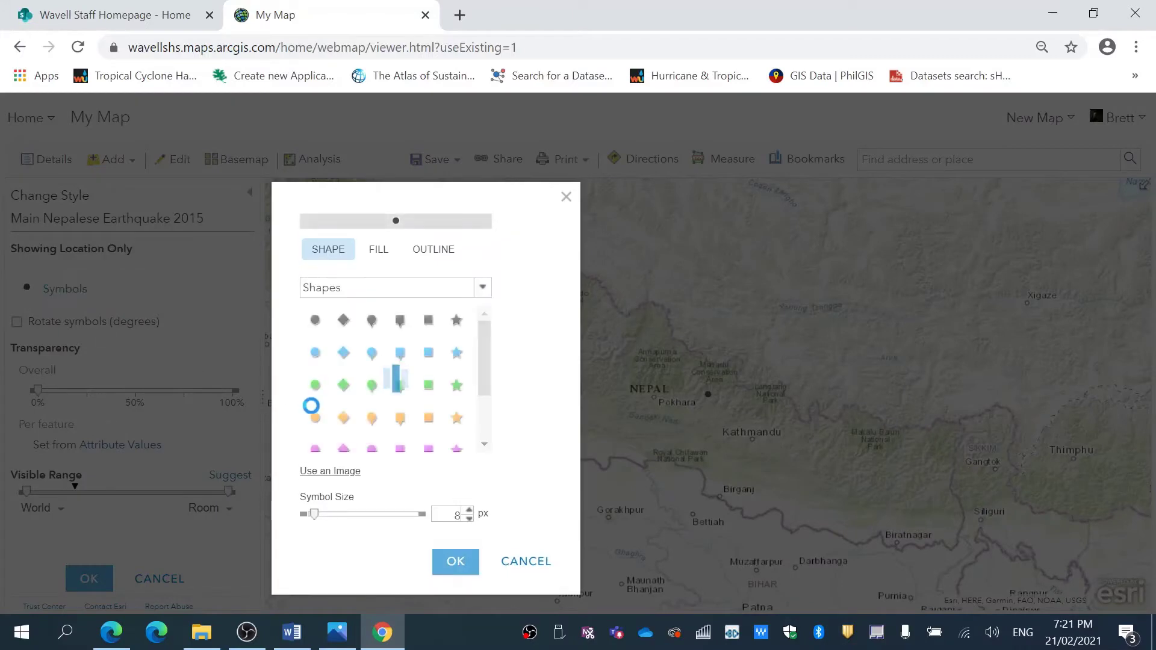
pyautogui.moveTo(485, 385); pyautogui.dragTo(470, 423)
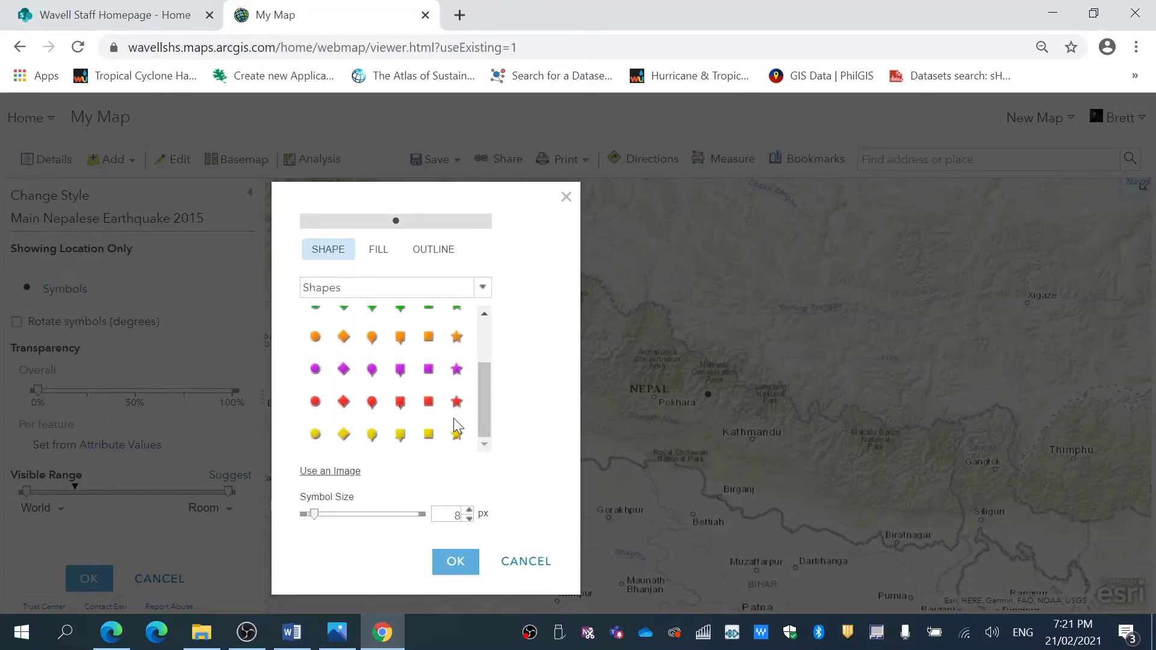
pyautogui.click(457, 400)
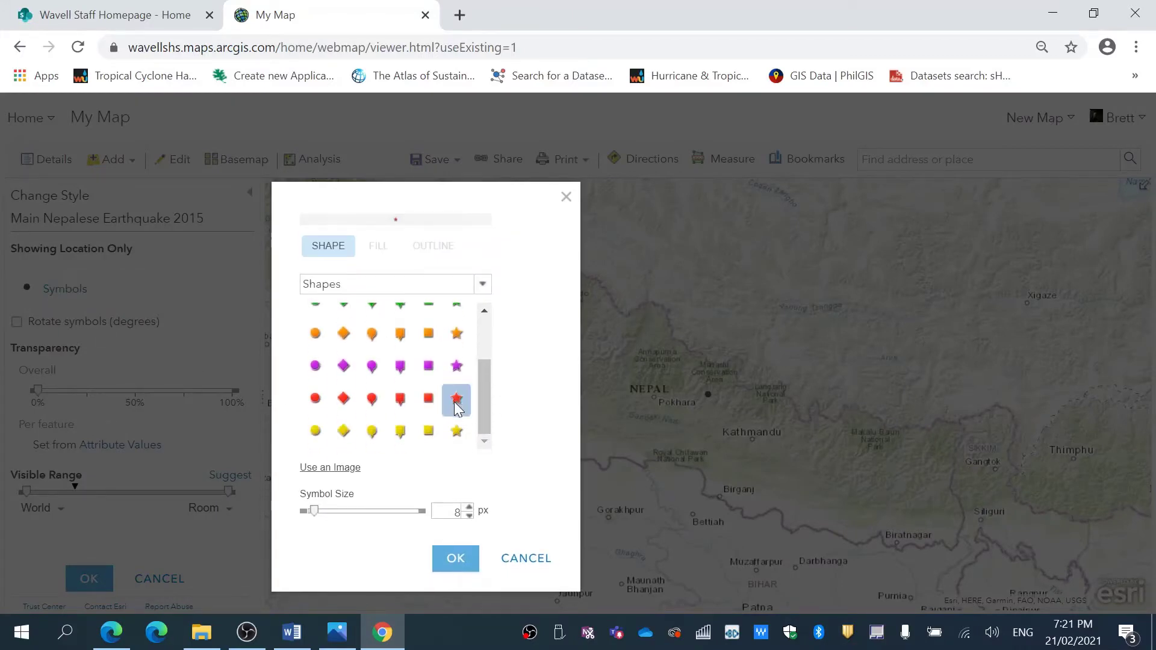
pyautogui.doubleClick(469, 508)
pyautogui.moveTo(313, 511); pyautogui.dragTo(345, 537)
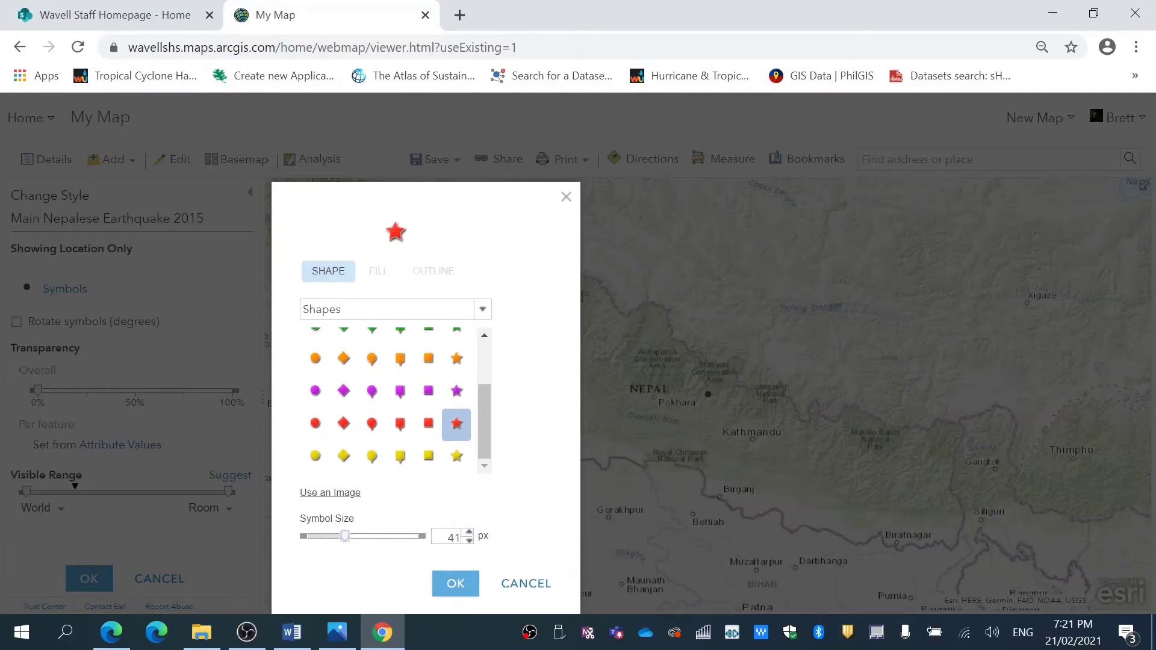
pyautogui.click(469, 540)
pyautogui.click(452, 586)
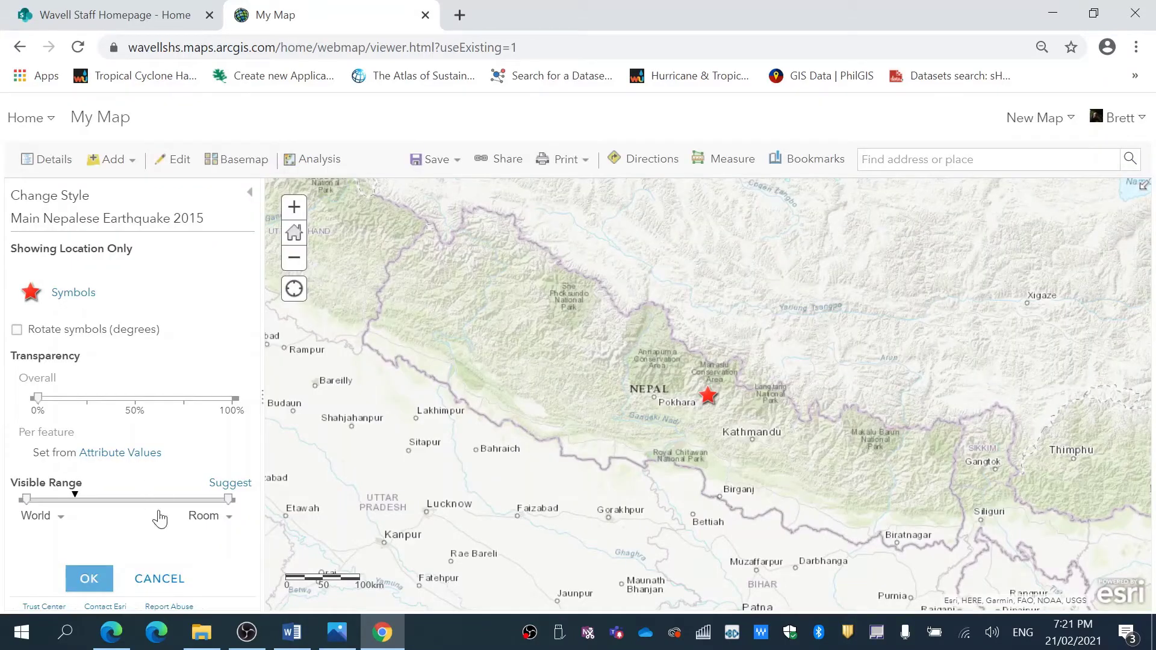
pyautogui.click(87, 579)
pyautogui.click(89, 577)
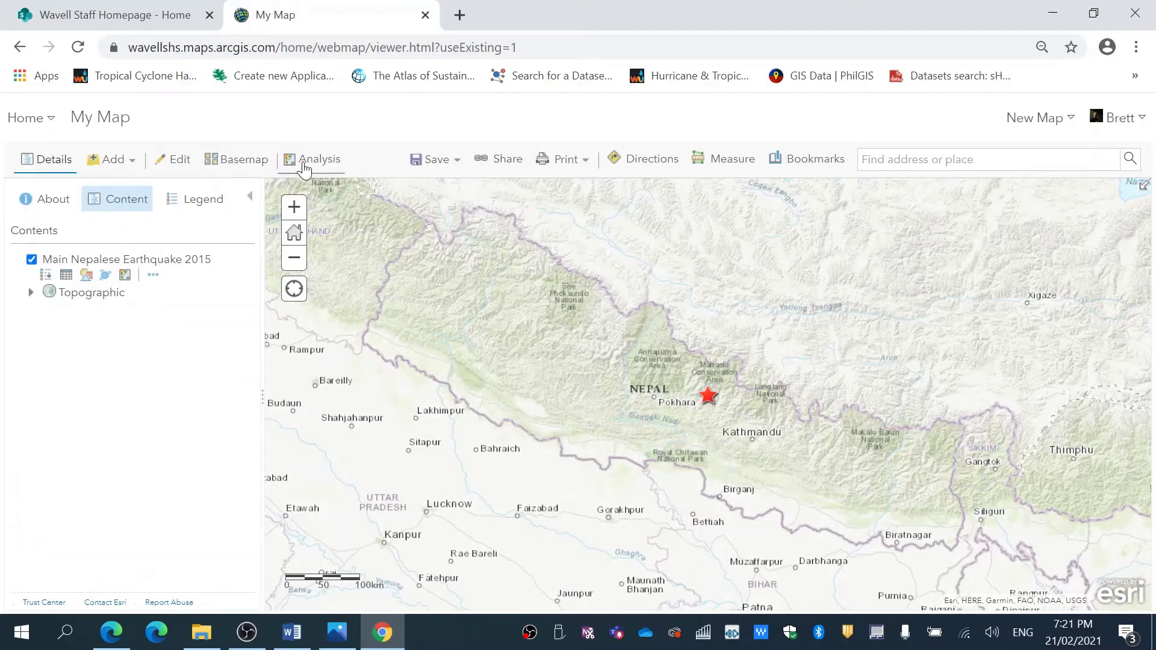
# Step: Start a Create Buffers proximity analysis with Main Nepalese Earthquake 2015 as the layer to buffer
pyautogui.click(324, 168)
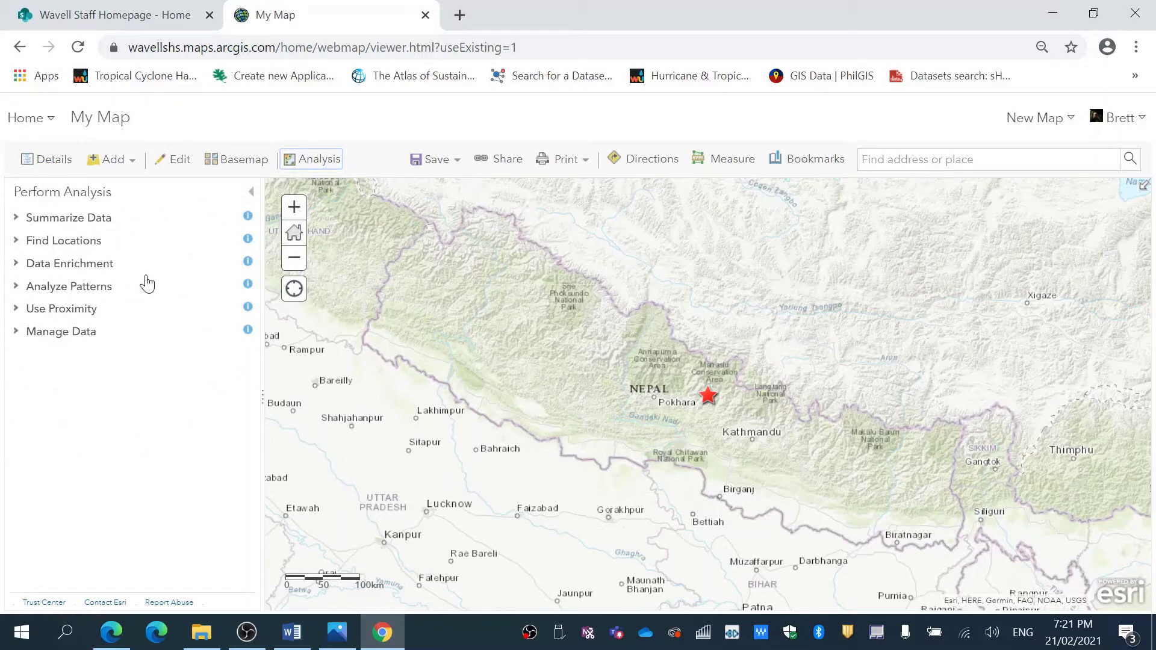
pyautogui.click(87, 315)
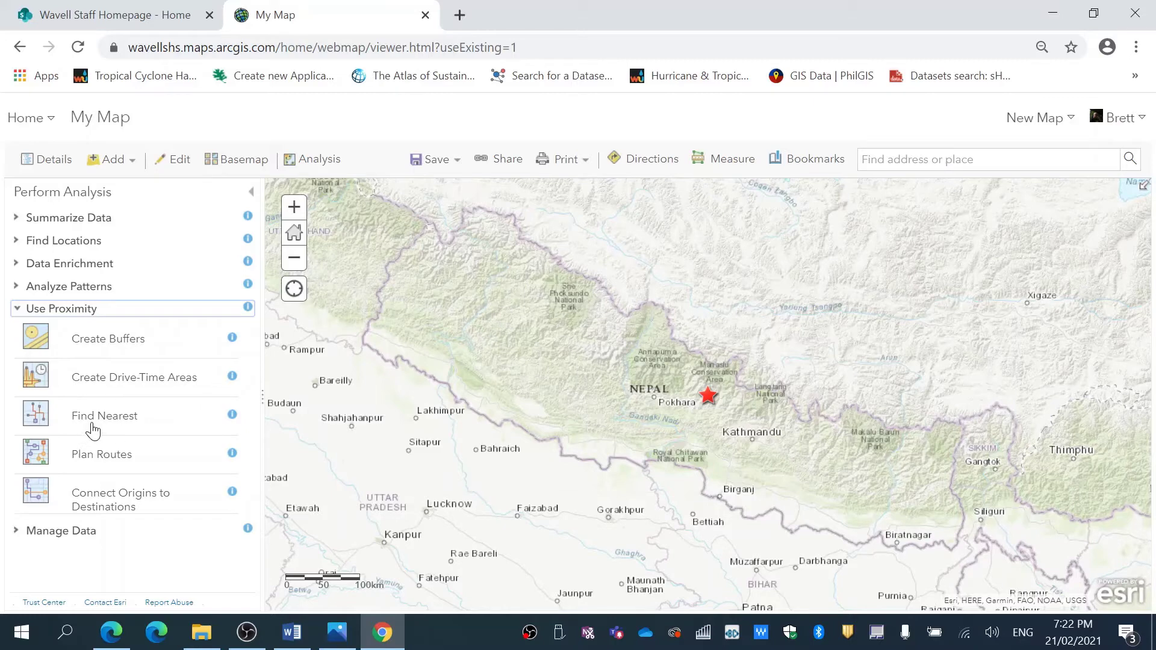
pyautogui.click(112, 347)
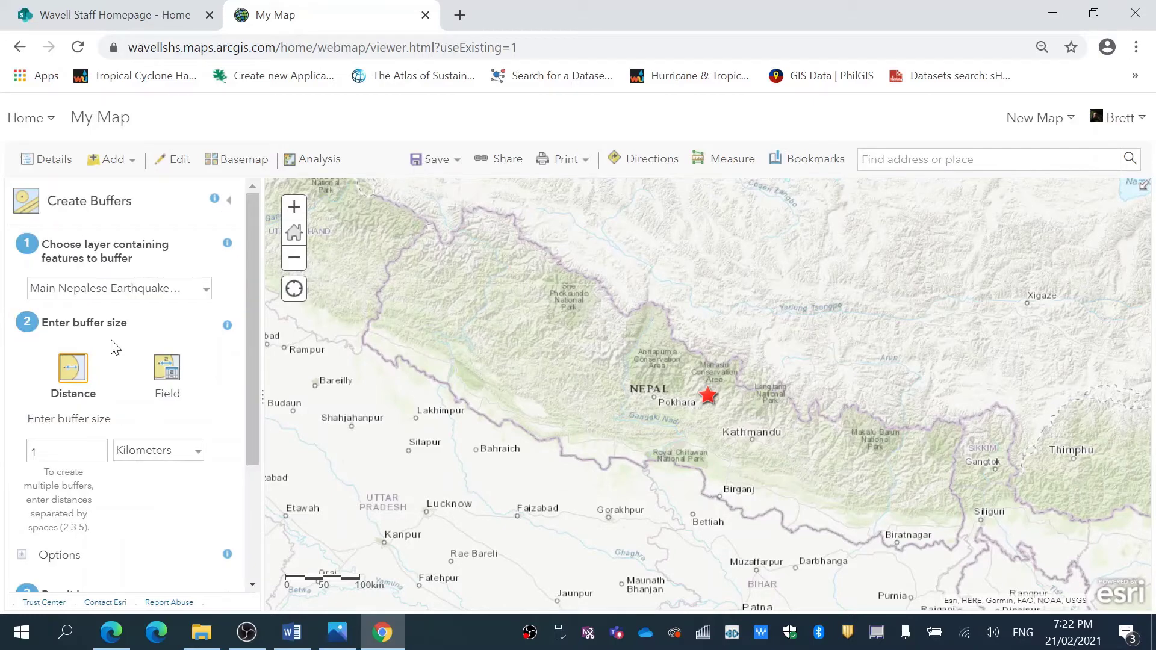
pyautogui.click(206, 290)
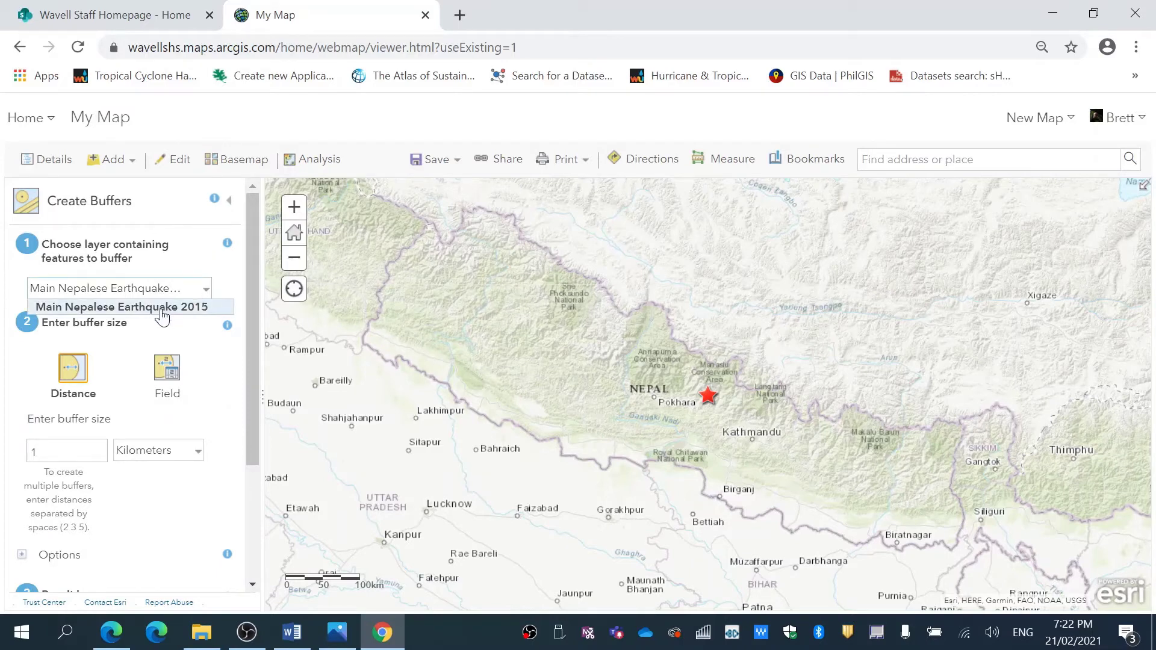
pyautogui.click(66, 376)
pyautogui.click(197, 456)
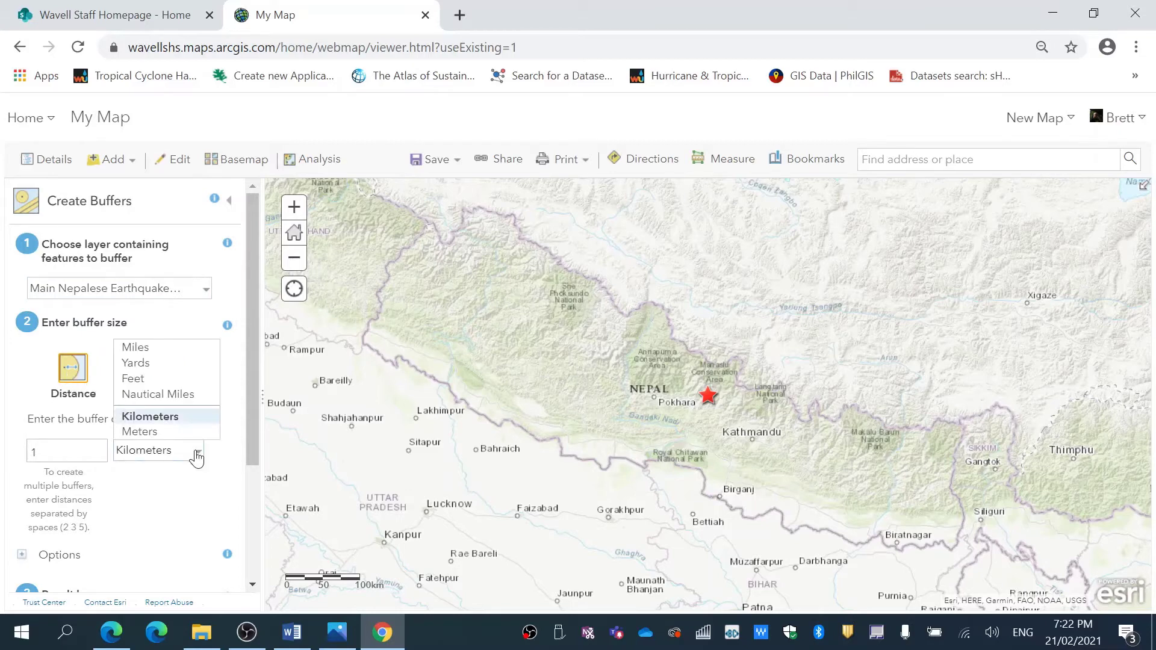
pyautogui.click(188, 413)
pyautogui.click(34, 452)
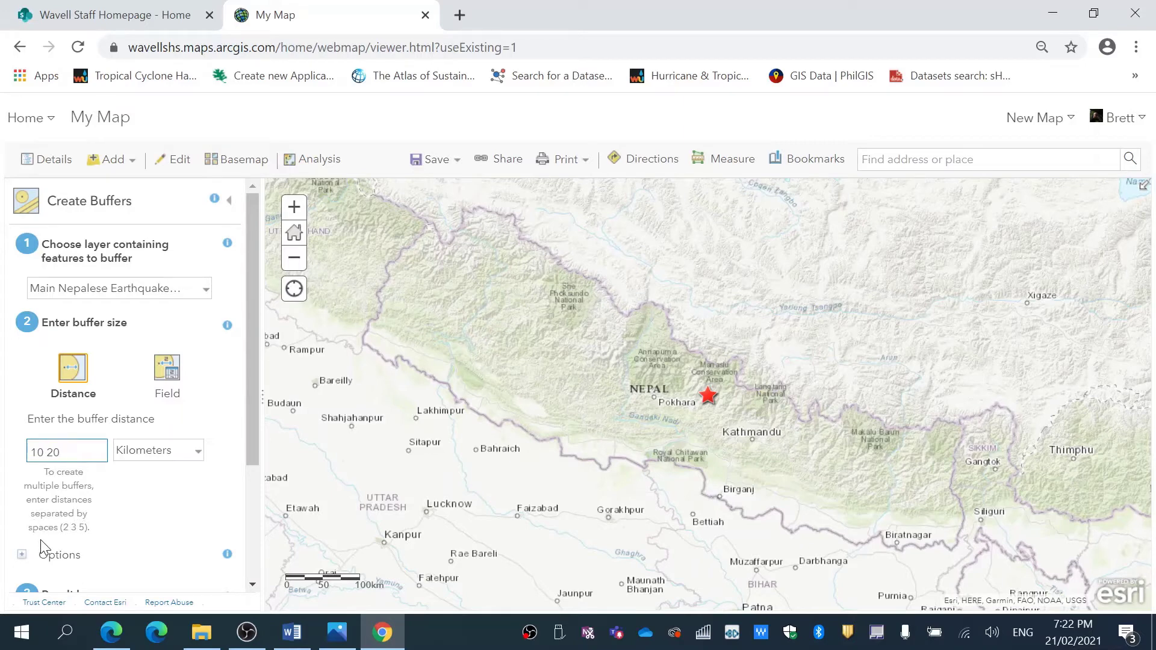
pyautogui.write('30')
pyautogui.write(' 40')
pyautogui.write(' 50')
pyautogui.write(' 60 70')
pyautogui.write(' 80')
# Step: Name the result layer Main Nepalese Earthquake 2015 Buffer Zone and run the buffer analysis
pyautogui.moveTo(254, 390); pyautogui.dragTo(258, 469)
pyautogui.click(124, 500)
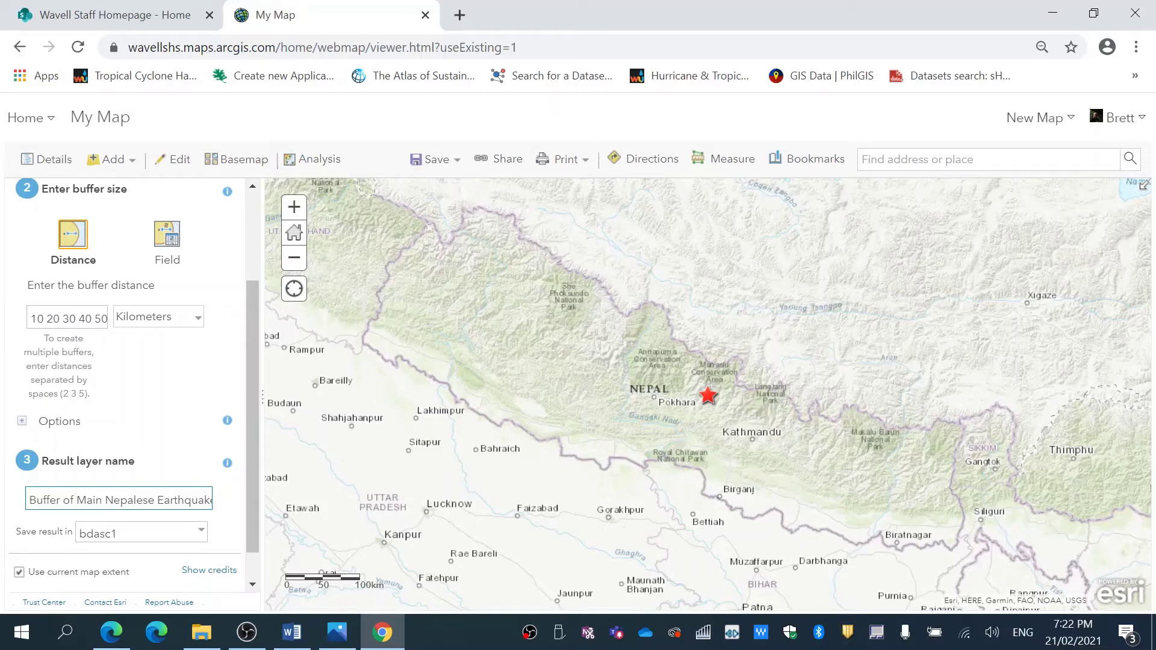
pyautogui.press('BackSpace')
pyautogui.press('BackSpace')
pyautogui.press('BackSpace')
pyautogui.press('BackSpace')
pyautogui.press('BackSpace')
pyautogui.press('BackSpace')
pyautogui.press('BackSpace')
pyautogui.press('BackSpace')
pyautogui.press('BackSpace')
pyautogui.press('BackSpace')
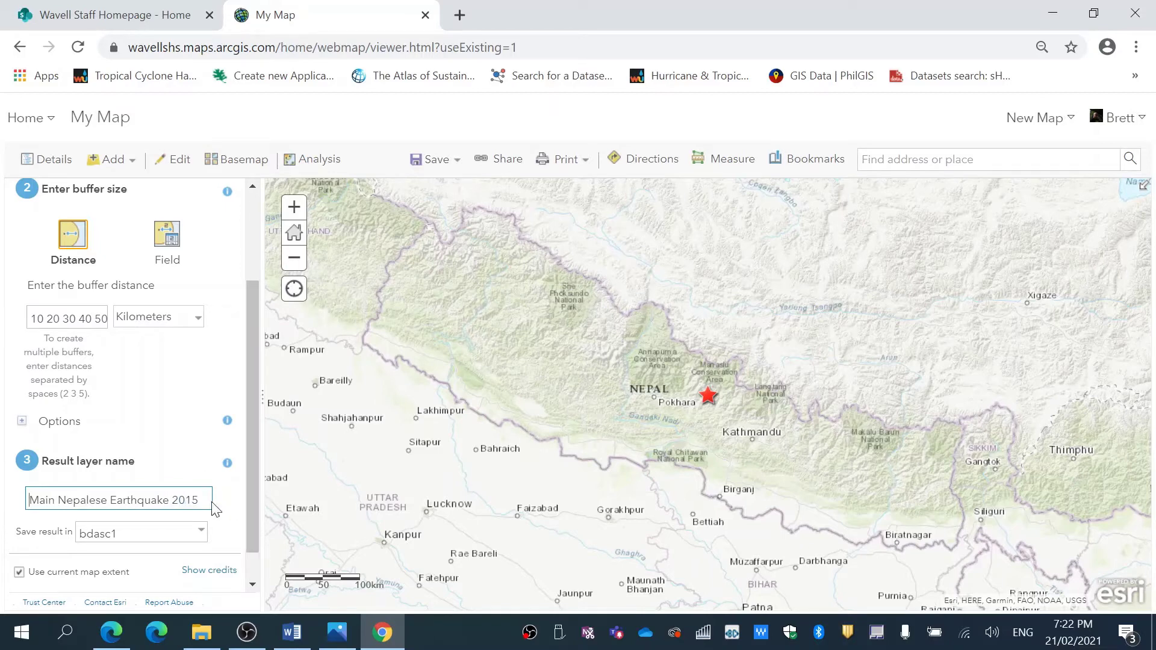
pyautogui.click(203, 500)
pyautogui.write('Bu')
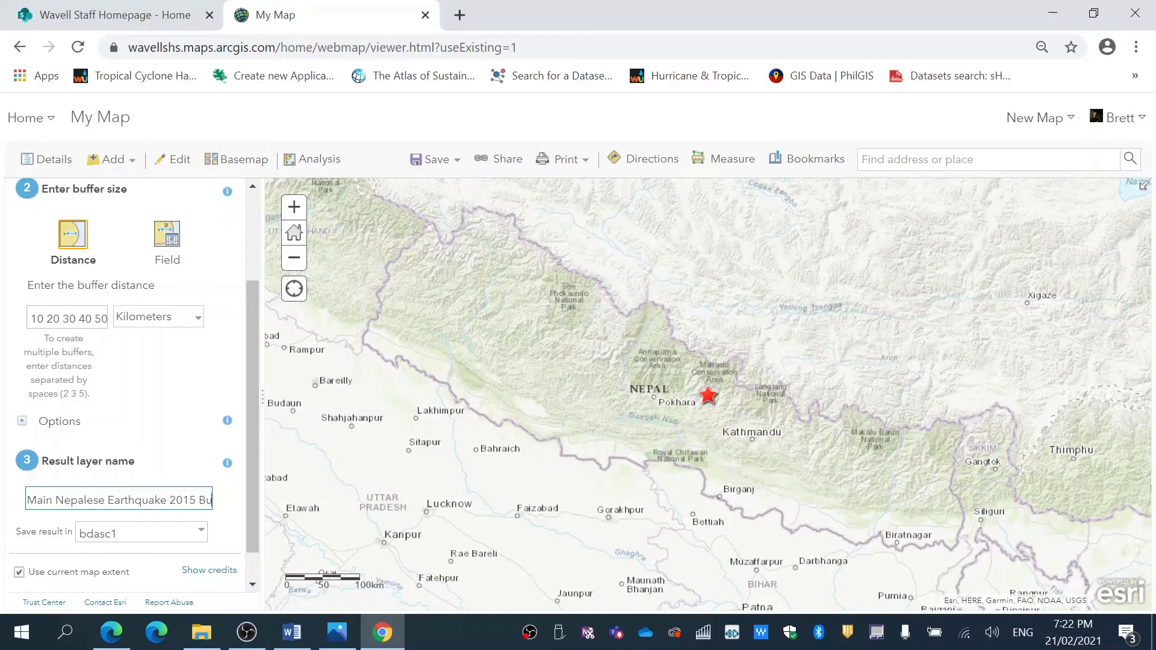
pyautogui.write('ffer Zone')
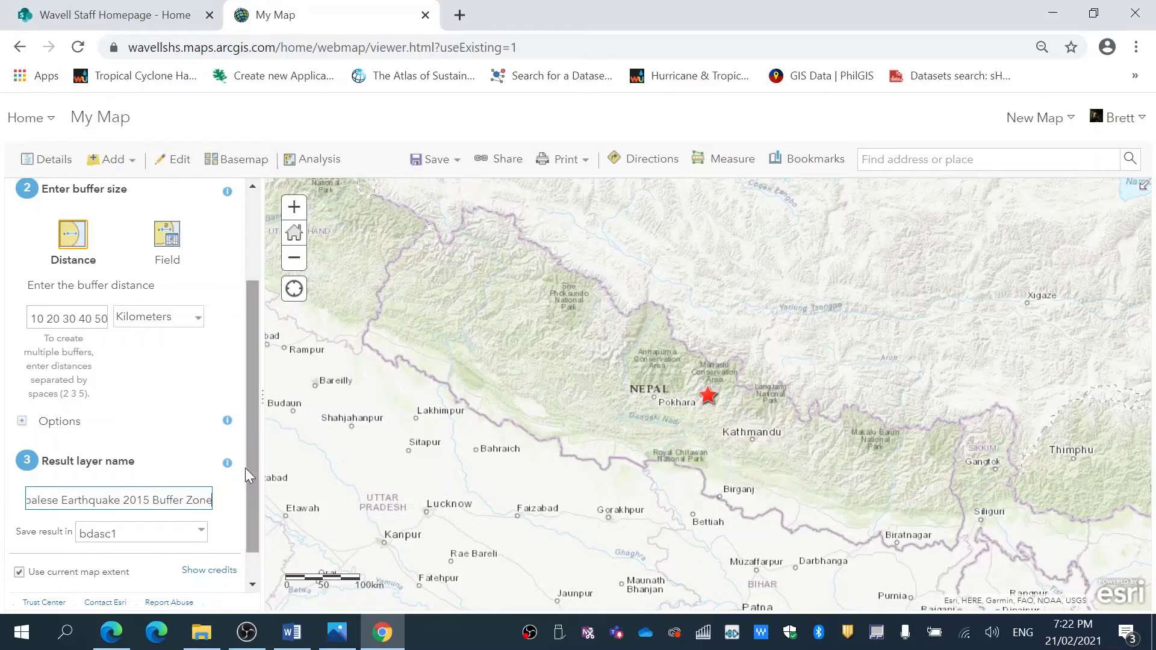
pyautogui.scroll(-2, 247, 475)
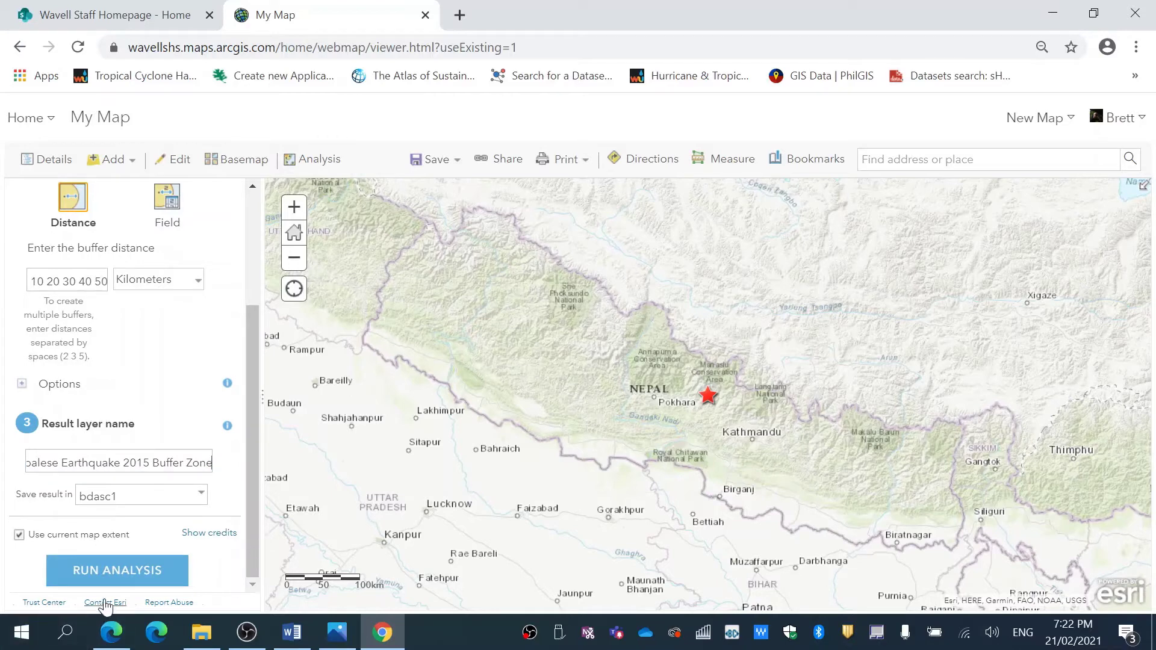
pyautogui.click(120, 578)
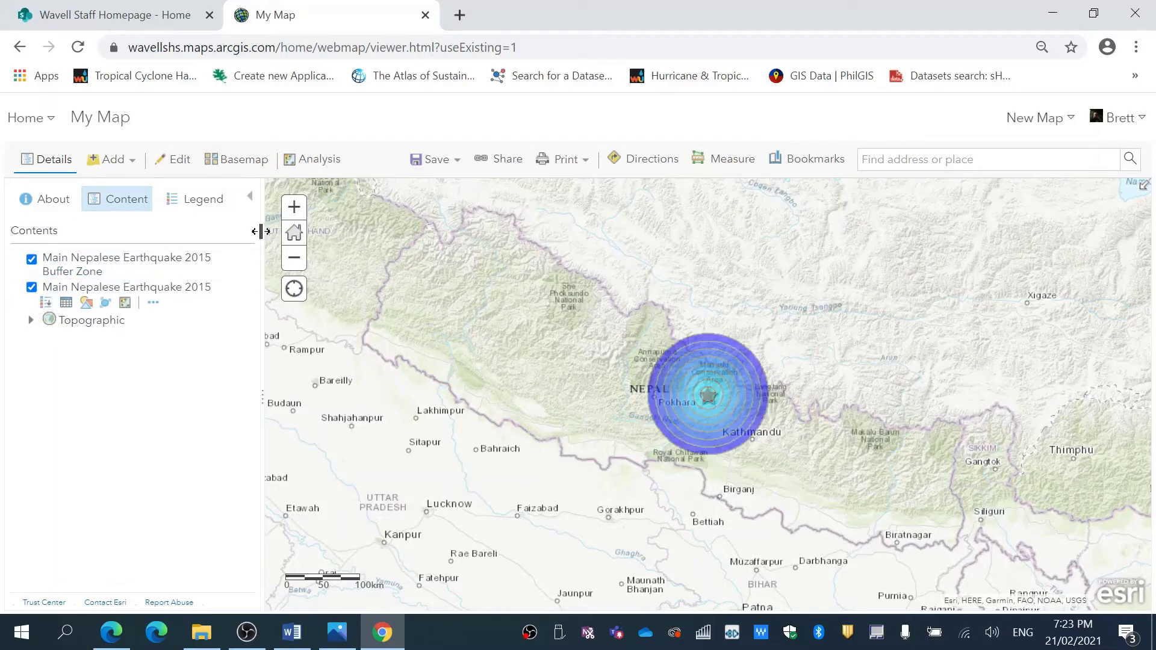
# Step: Change the buffer zone layer's drawing style to Counts and Amounts (Color) by buffer distance
pyautogui.click(294, 210)
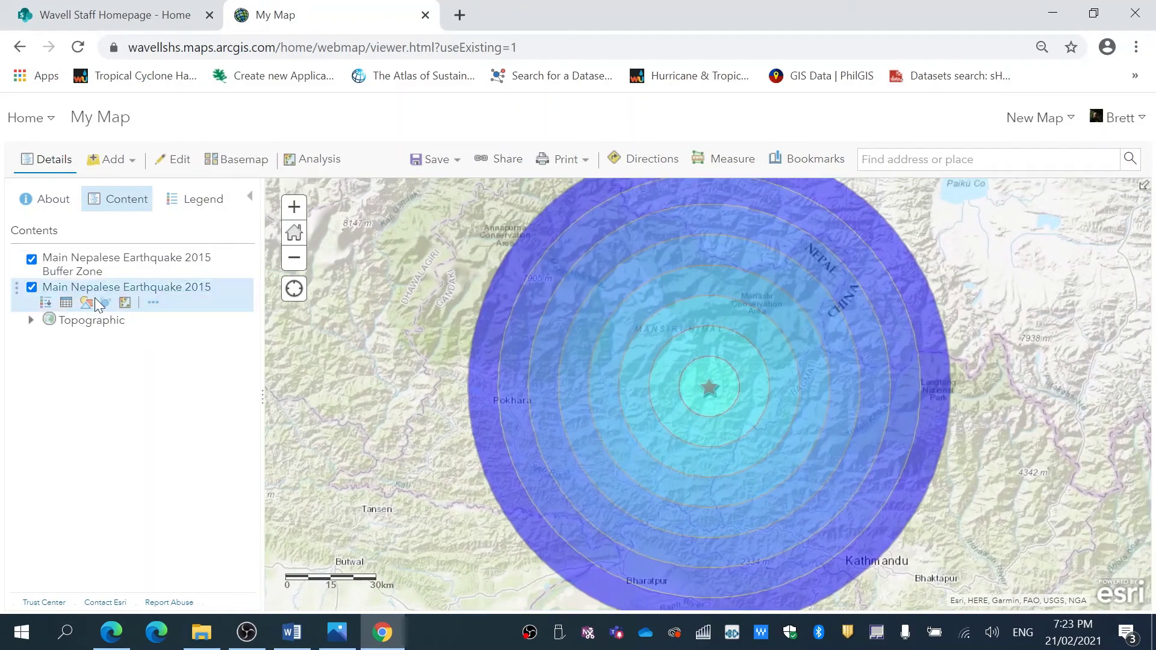
pyautogui.moveTo(97, 273)
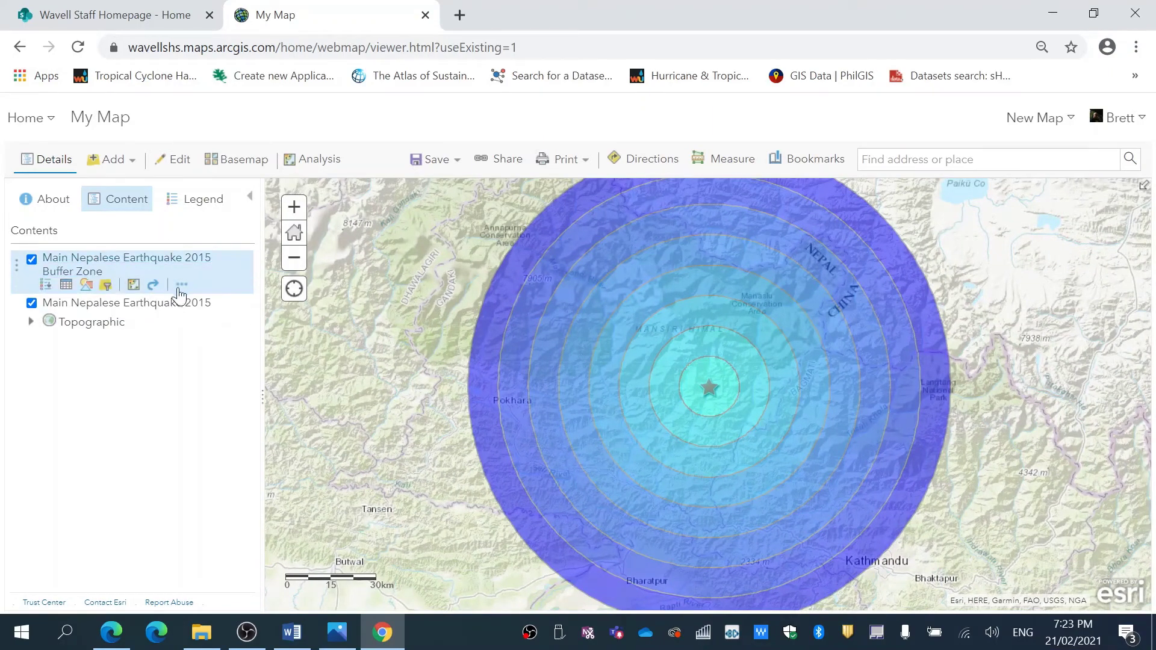
pyautogui.click(89, 285)
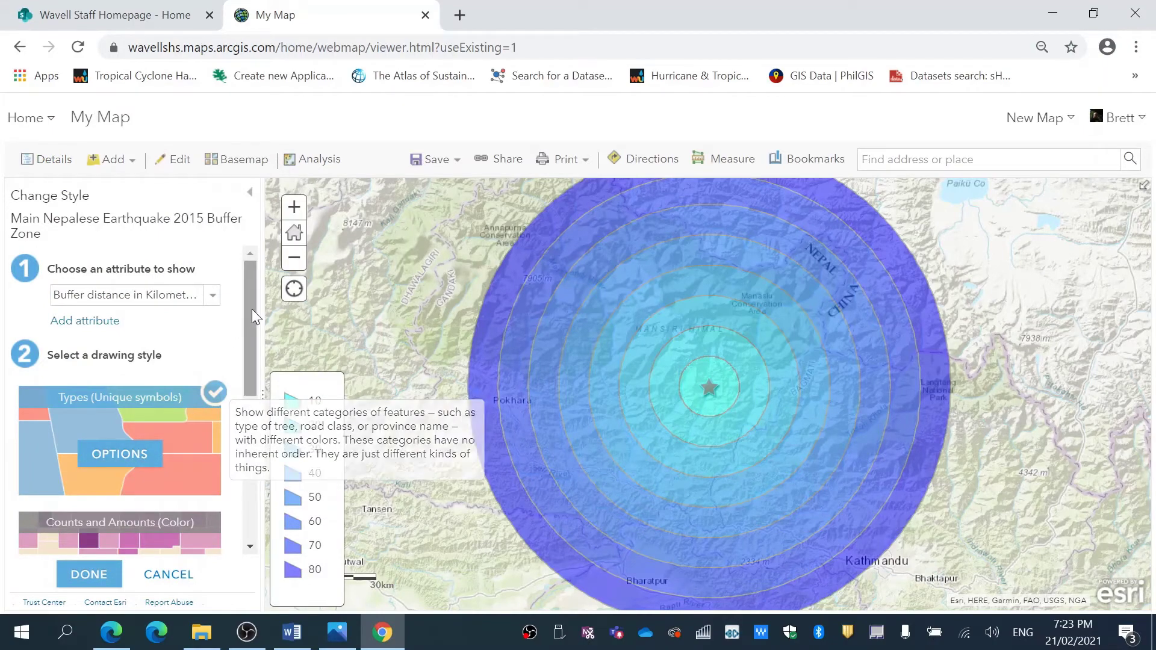
pyautogui.moveTo(253, 310); pyautogui.dragTo(252, 376)
pyautogui.click(129, 442)
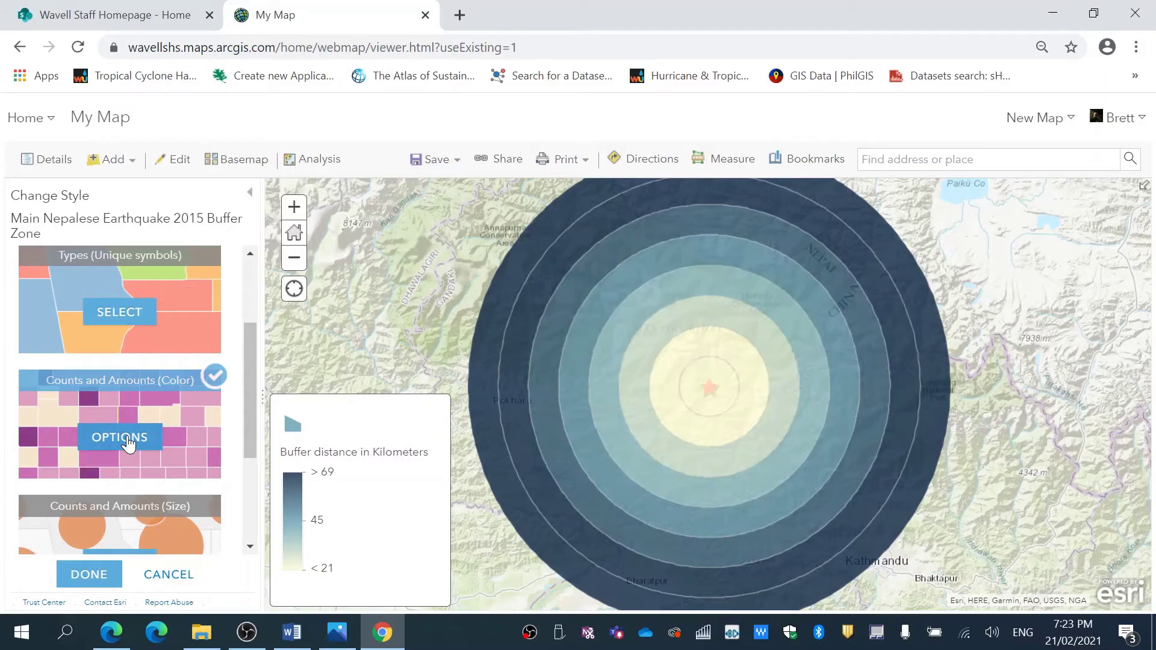
pyautogui.click(294, 257)
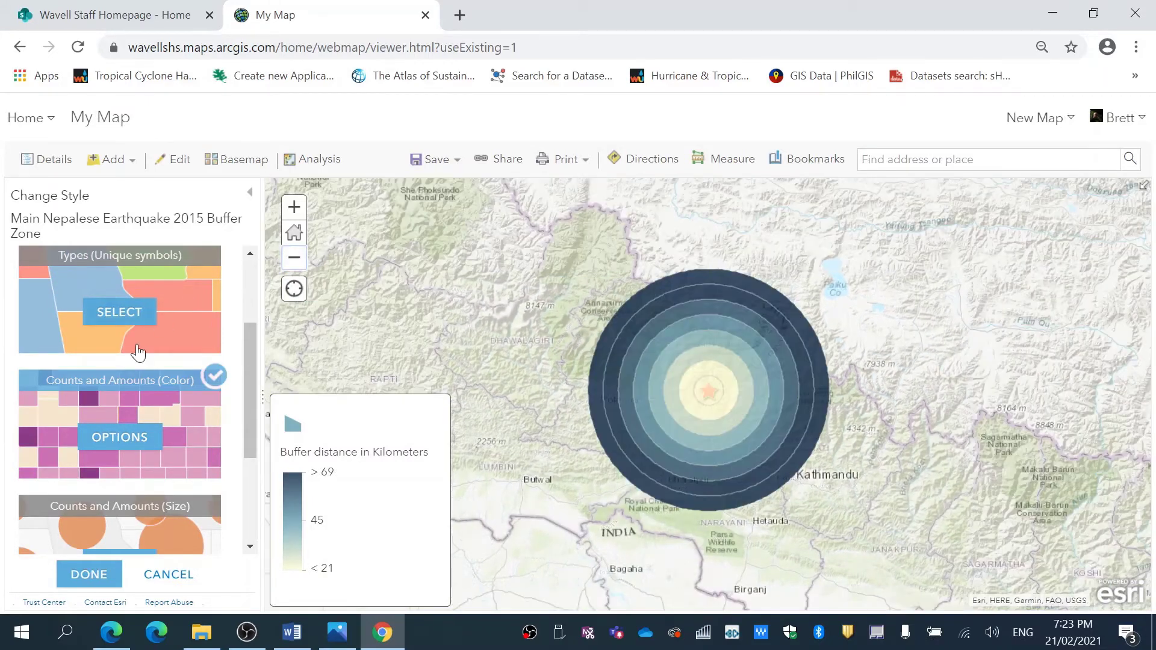
# Step: Open the buffer layer's colour style options and classify the buffer distance data
pyautogui.click(124, 444)
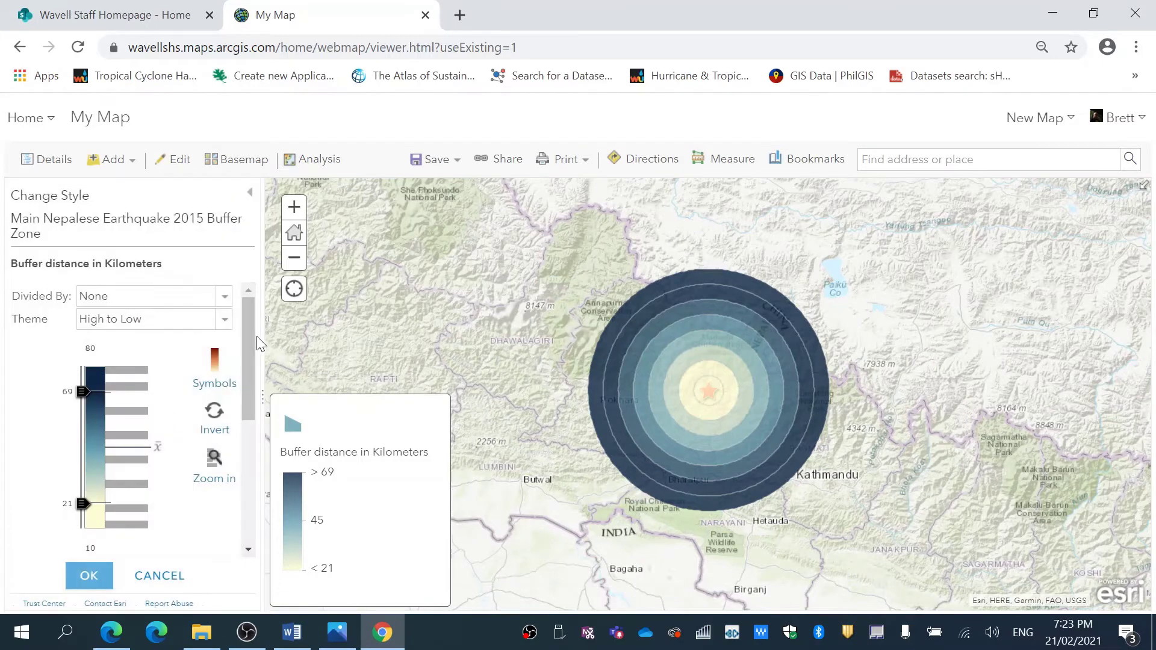
pyautogui.moveTo(248, 347); pyautogui.dragTo(247, 422)
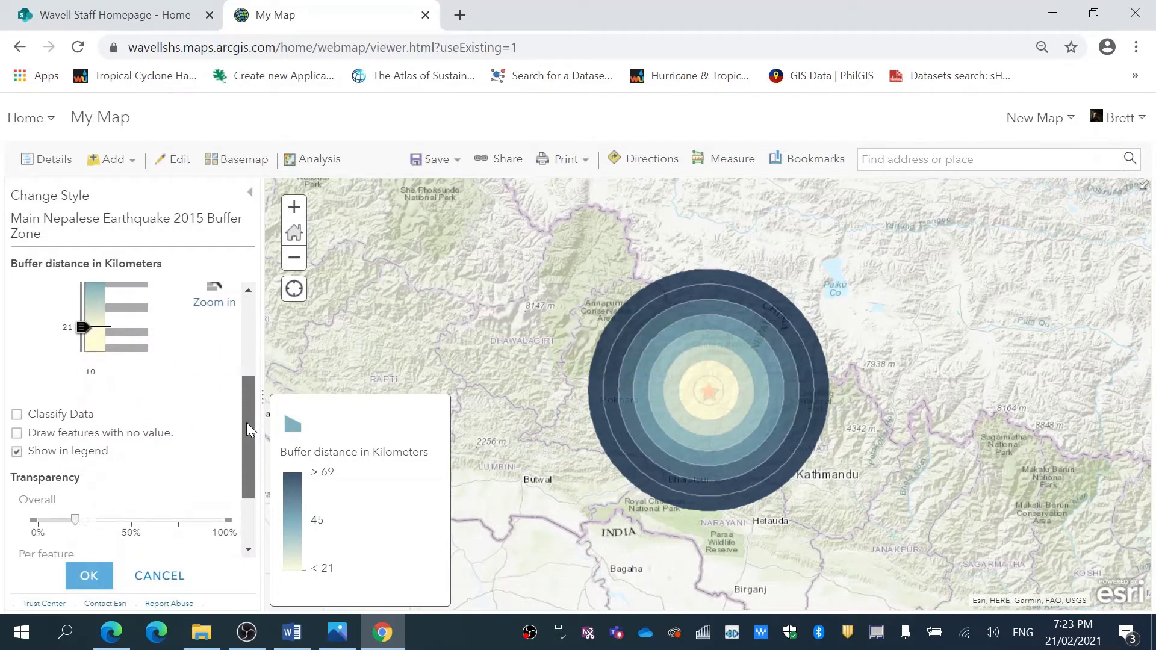
pyautogui.click(17, 415)
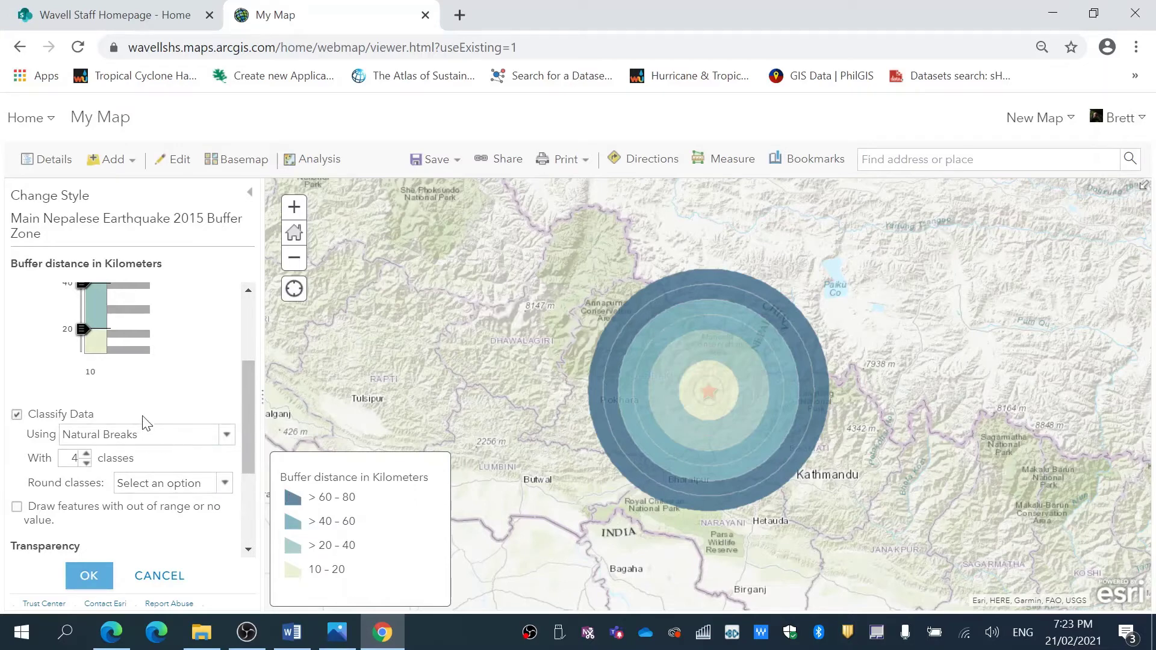
# Step: Try an orange-red fill ramp, and apply a pink ramp with dark magenta for the outermost buffer class instead
pyautogui.moveTo(252, 418); pyautogui.dragTo(264, 335)
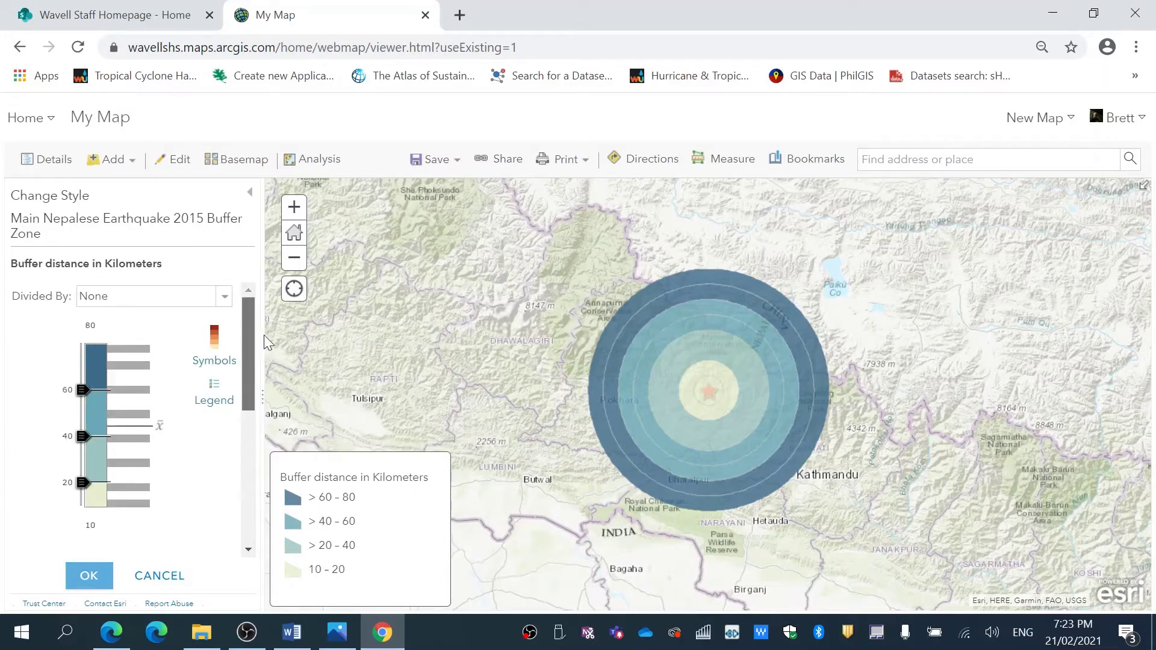
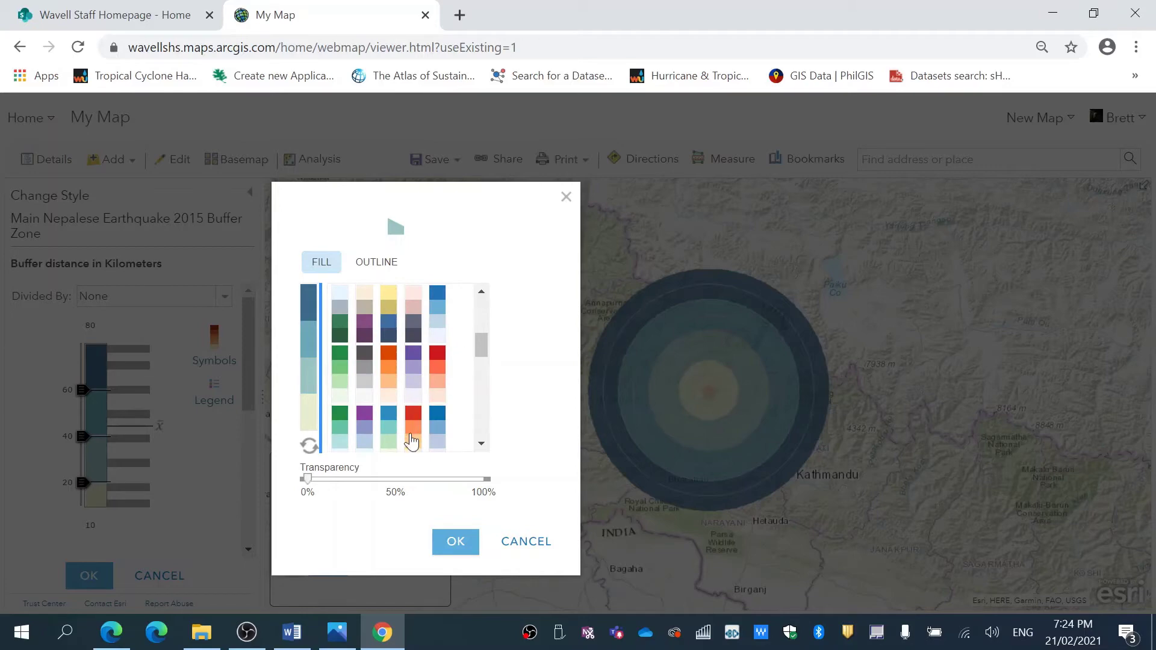
pyautogui.click(411, 433)
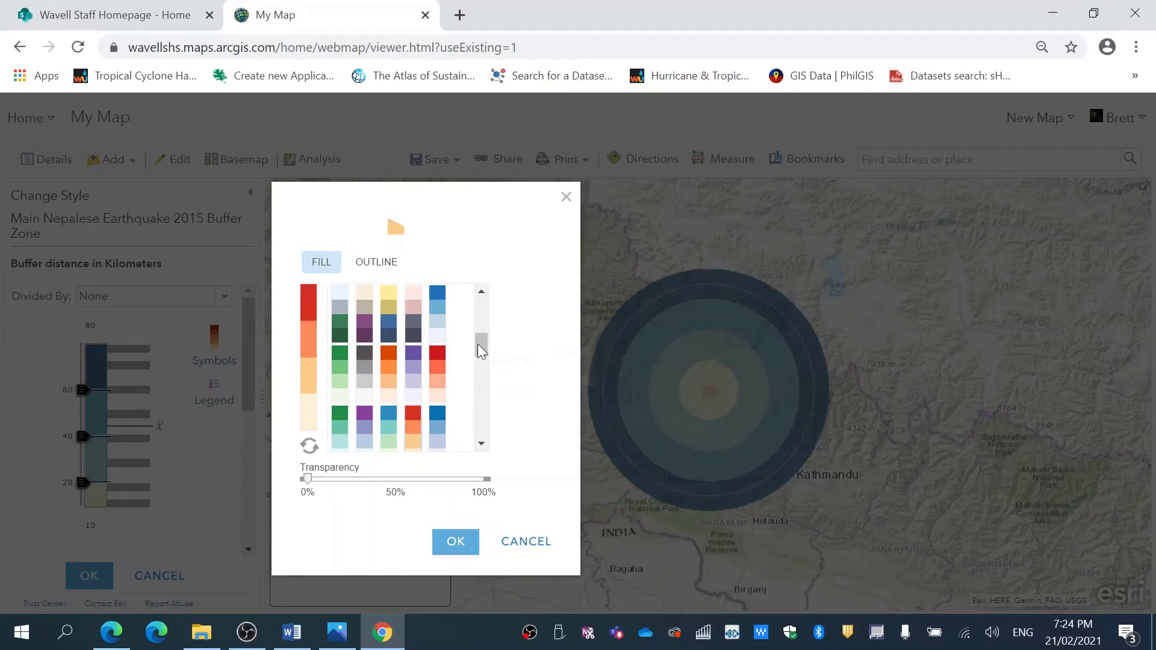
pyautogui.moveTo(476, 354); pyautogui.dragTo(478, 374)
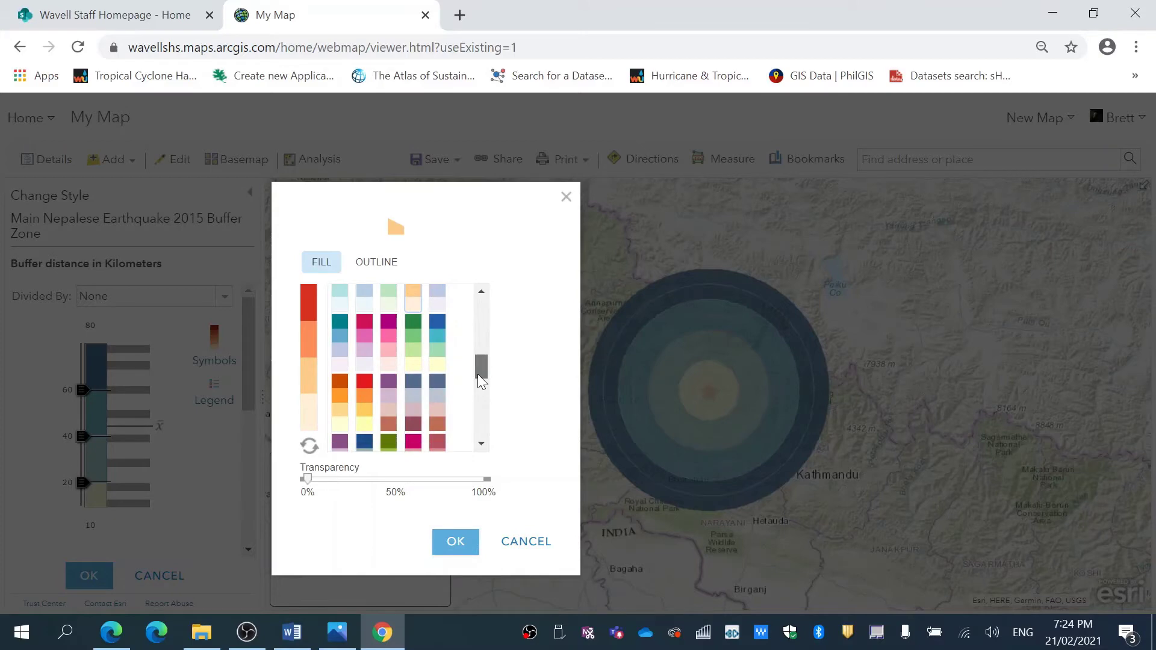
pyautogui.click(395, 341)
pyautogui.click(456, 542)
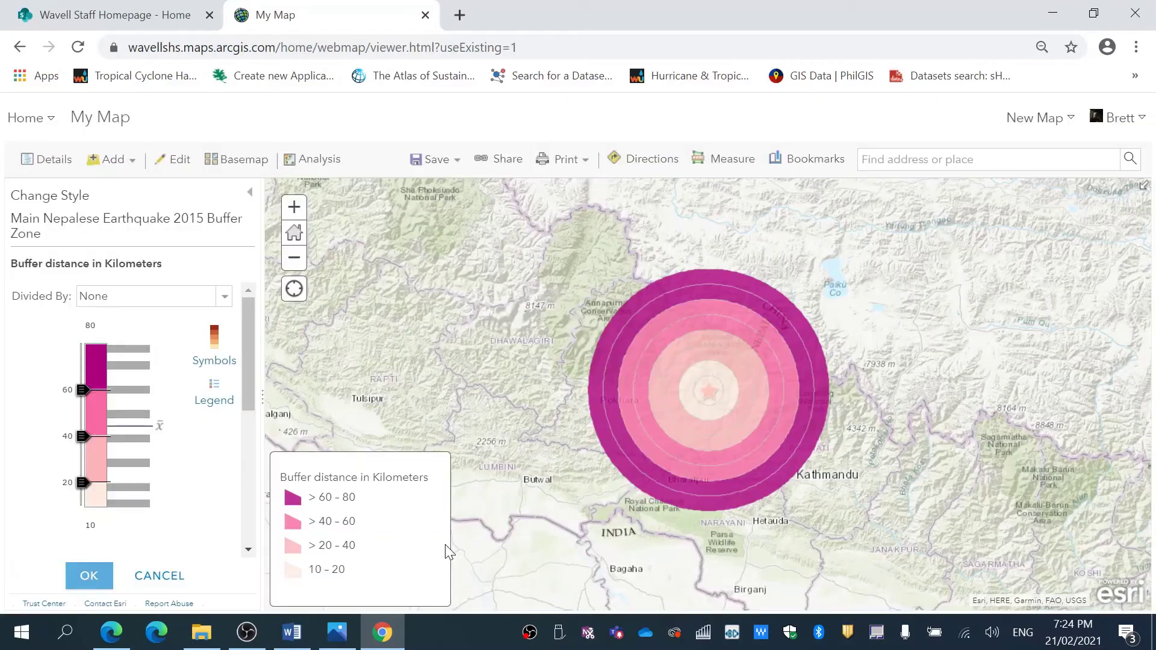
# Step: Apply a pink fill colour ramp that shades the innermost buffers darkest and the outermost palest
pyautogui.click(218, 334)
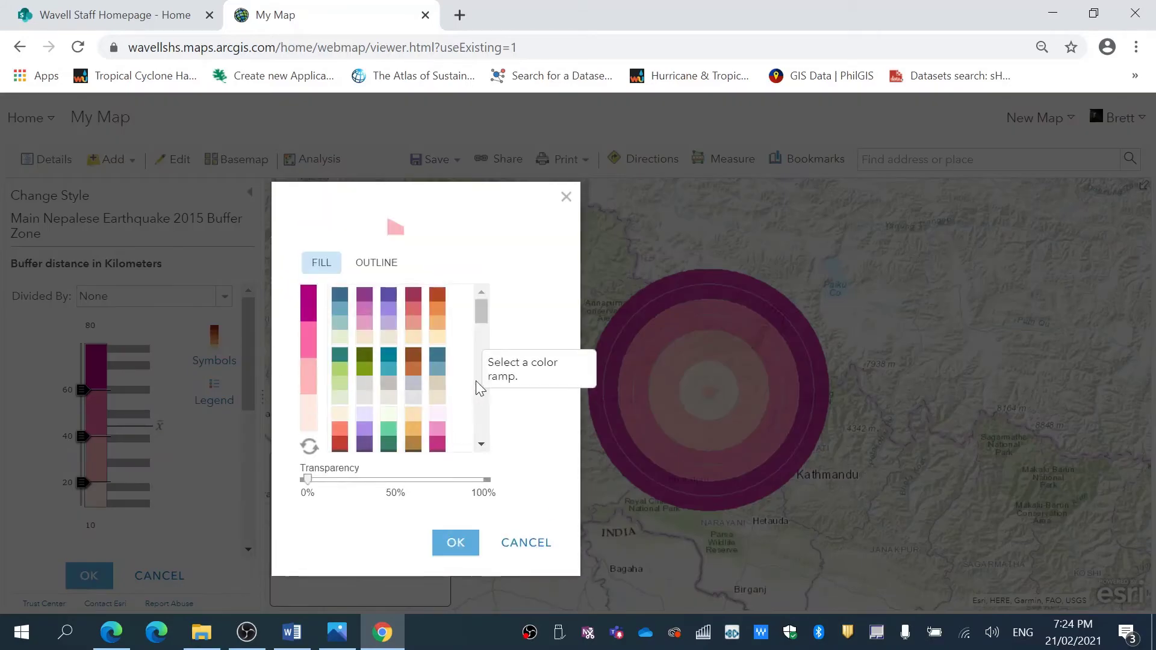
pyautogui.moveTo(476, 313); pyautogui.dragTo(482, 327)
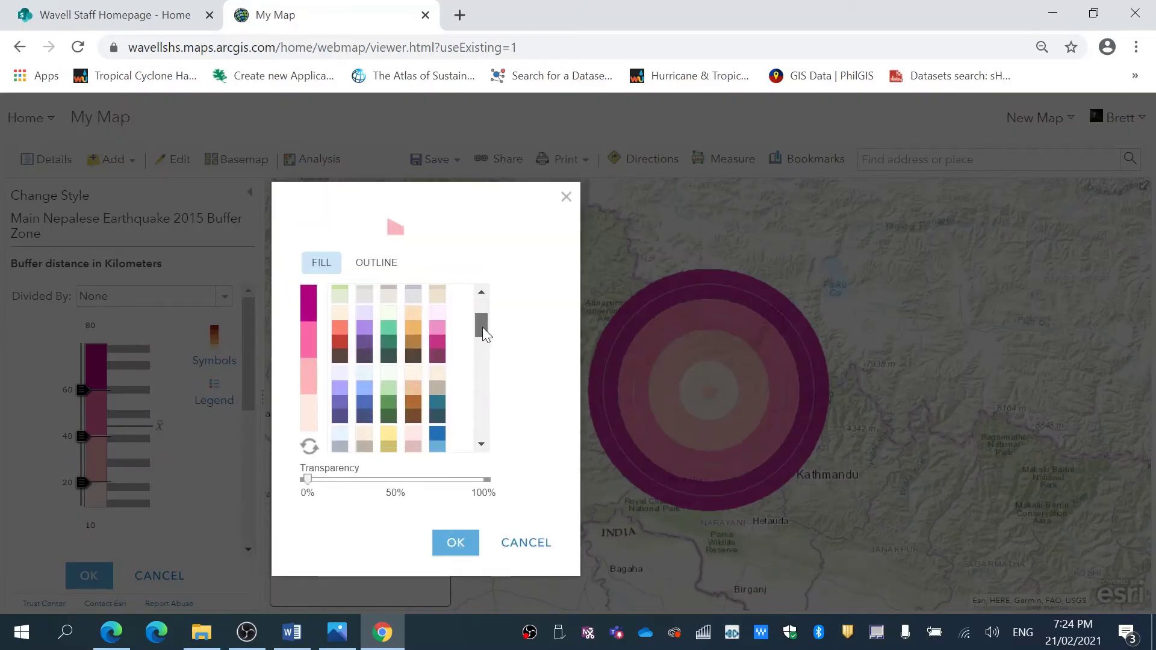
pyautogui.click(441, 334)
pyautogui.click(455, 544)
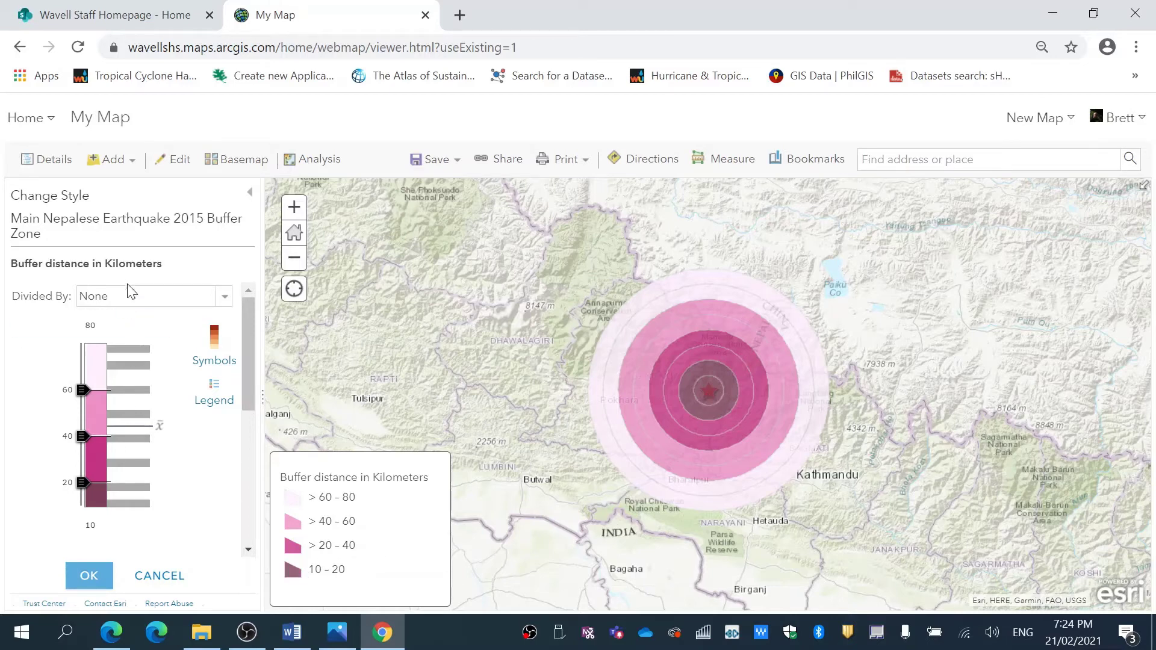
# Step: Set the buffer rings' outline colour to near-black #1A1A1A and apply it
pyautogui.click(218, 343)
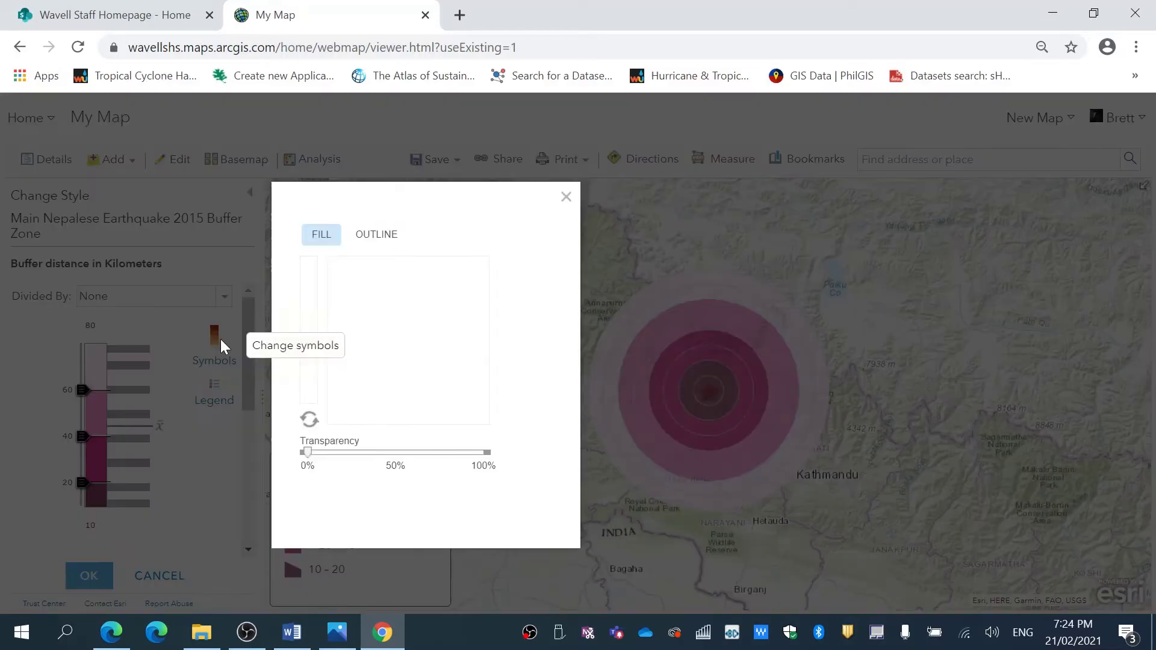
pyautogui.click(391, 268)
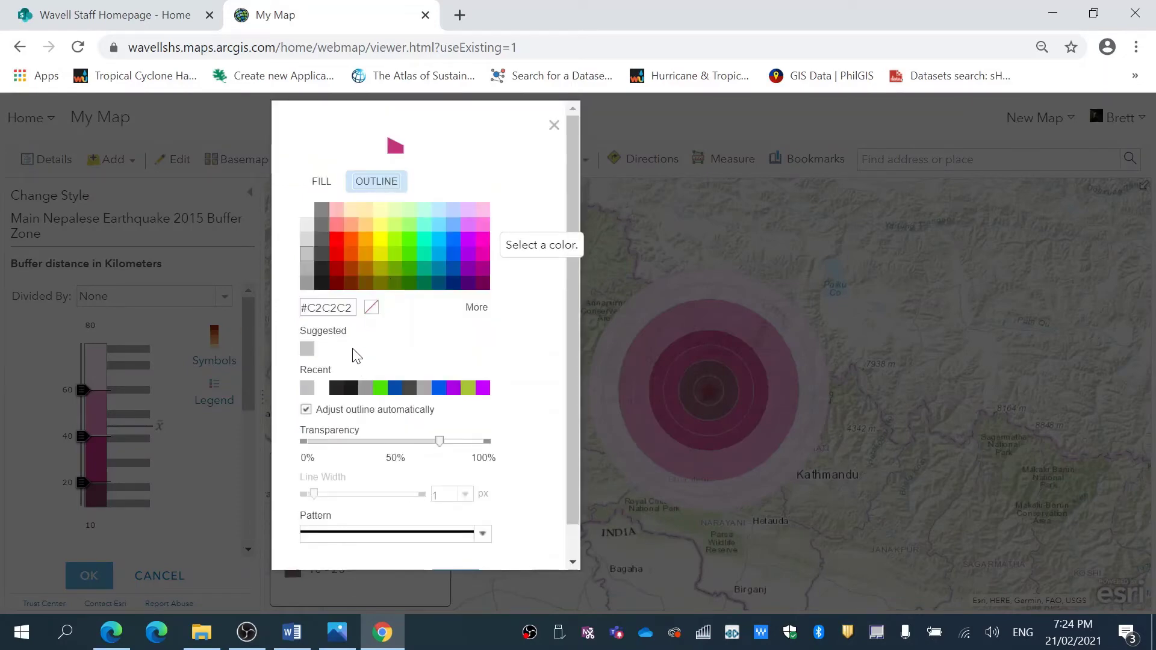
pyautogui.click(321, 283)
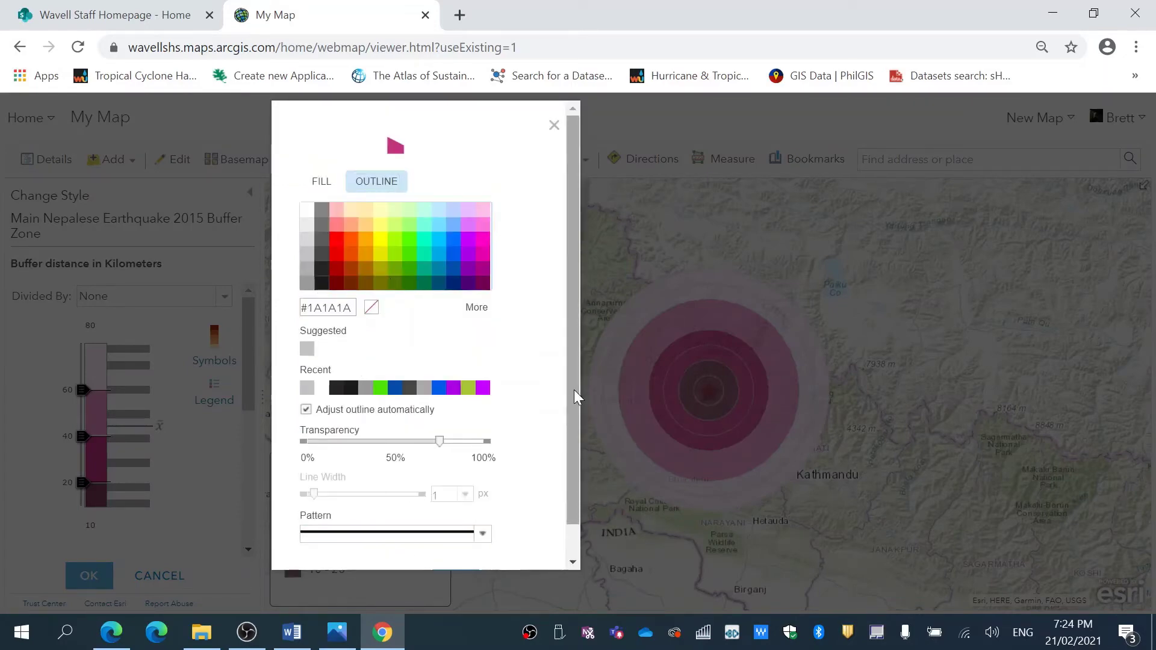
pyautogui.moveTo(578, 395); pyautogui.dragTo(578, 529)
pyautogui.click(446, 547)
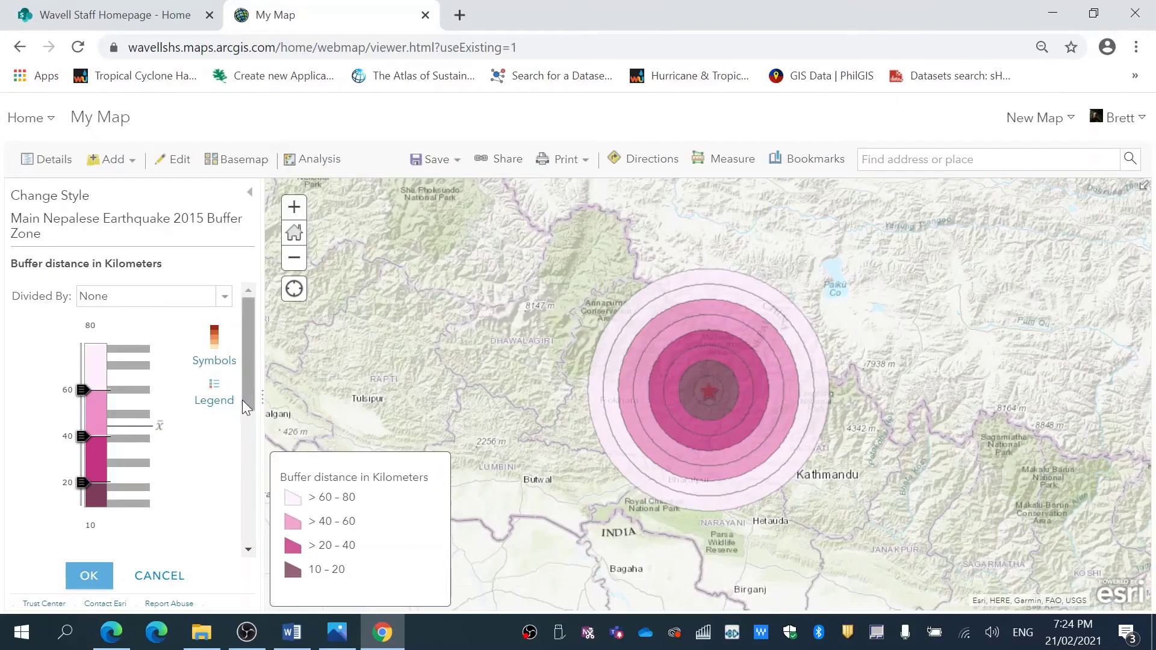
# Step: Set the buffer layer's overall transparency to about 50%
pyautogui.scroll(-3, 248, 358)
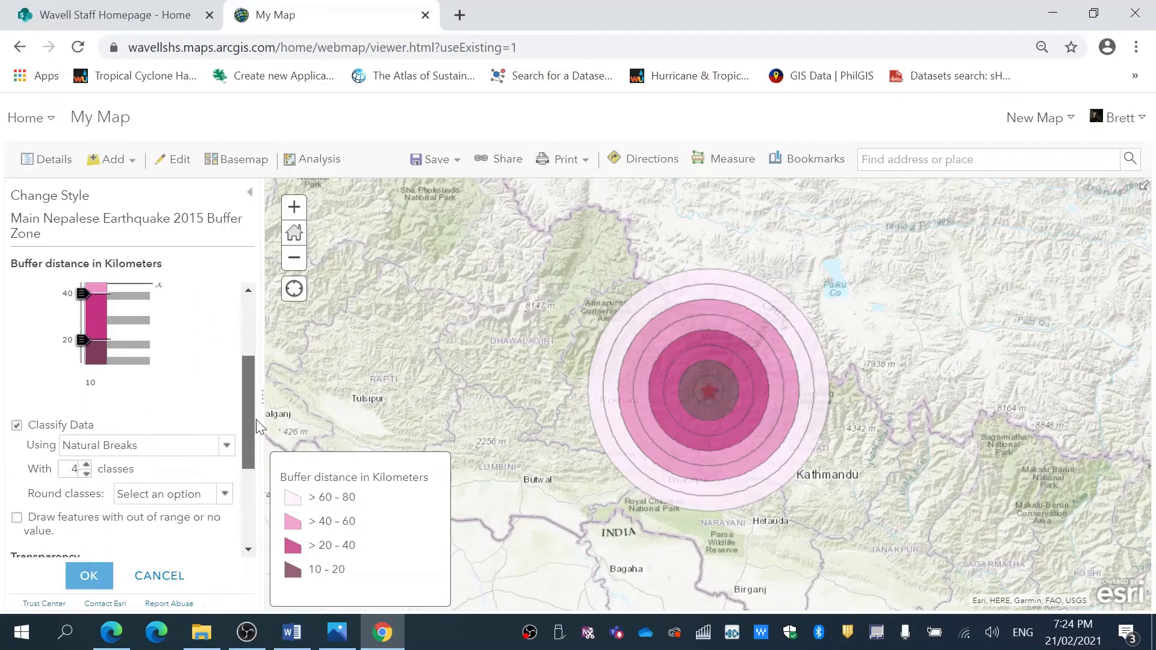
pyautogui.scroll(-3, 248, 427)
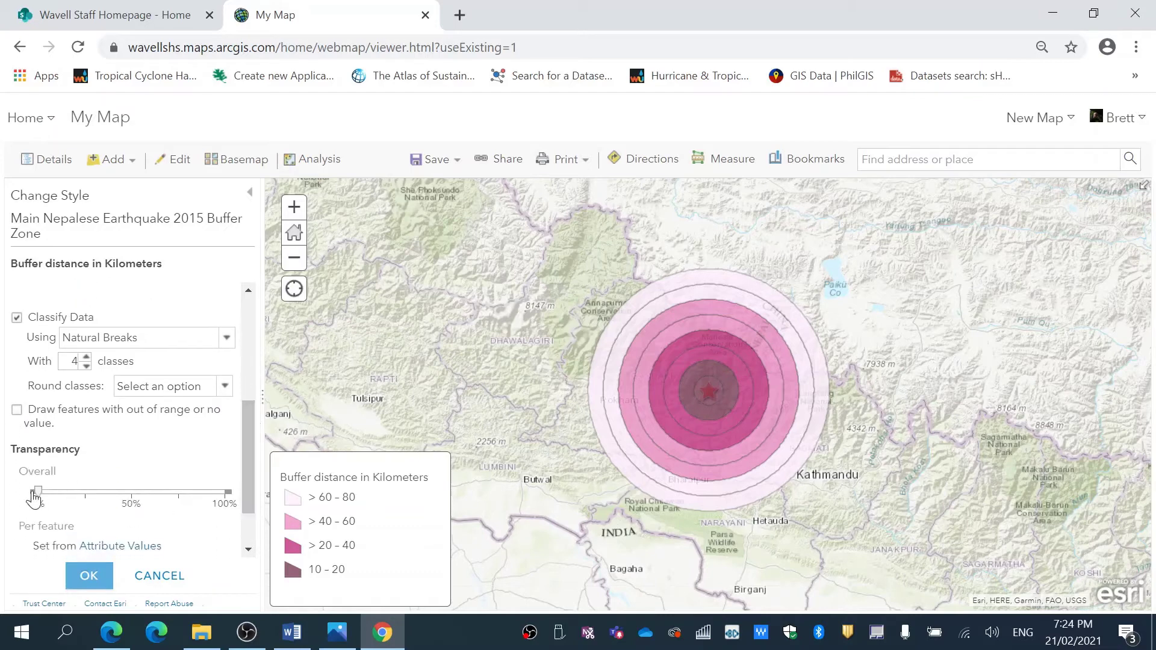
pyautogui.moveTo(77, 491); pyautogui.dragTo(125, 493)
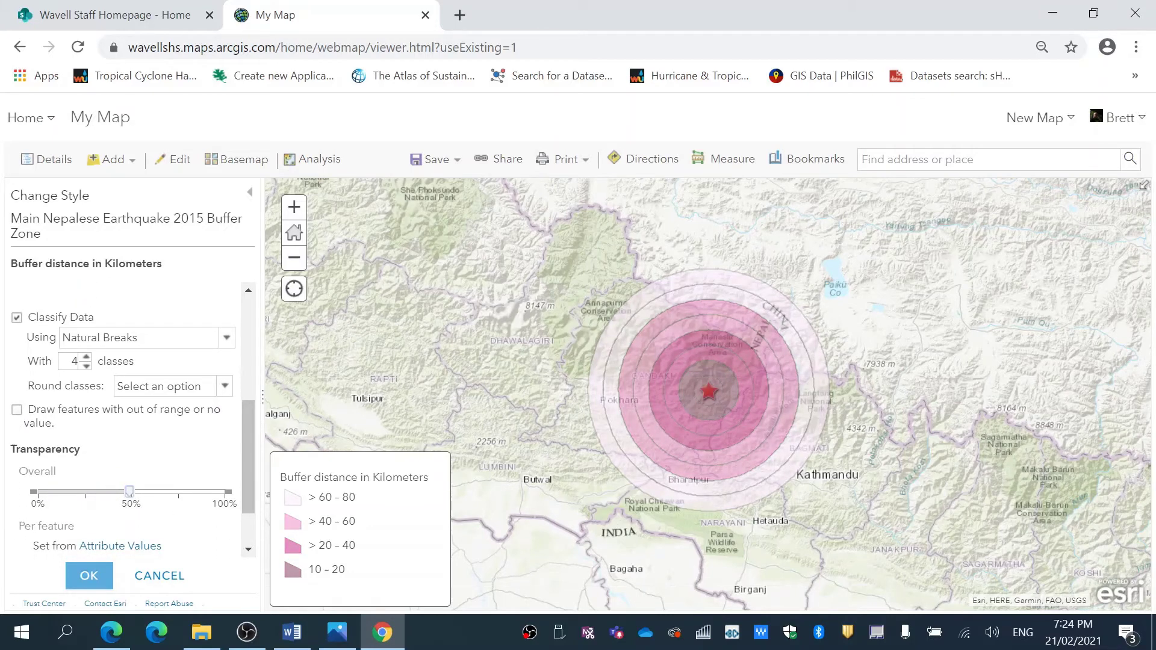
# Step: Apply the buffer zone layer's transparency setting and finish styling the layer
pyautogui.moveTo(124, 493); pyautogui.dragTo(120, 503)
pyautogui.click(89, 576)
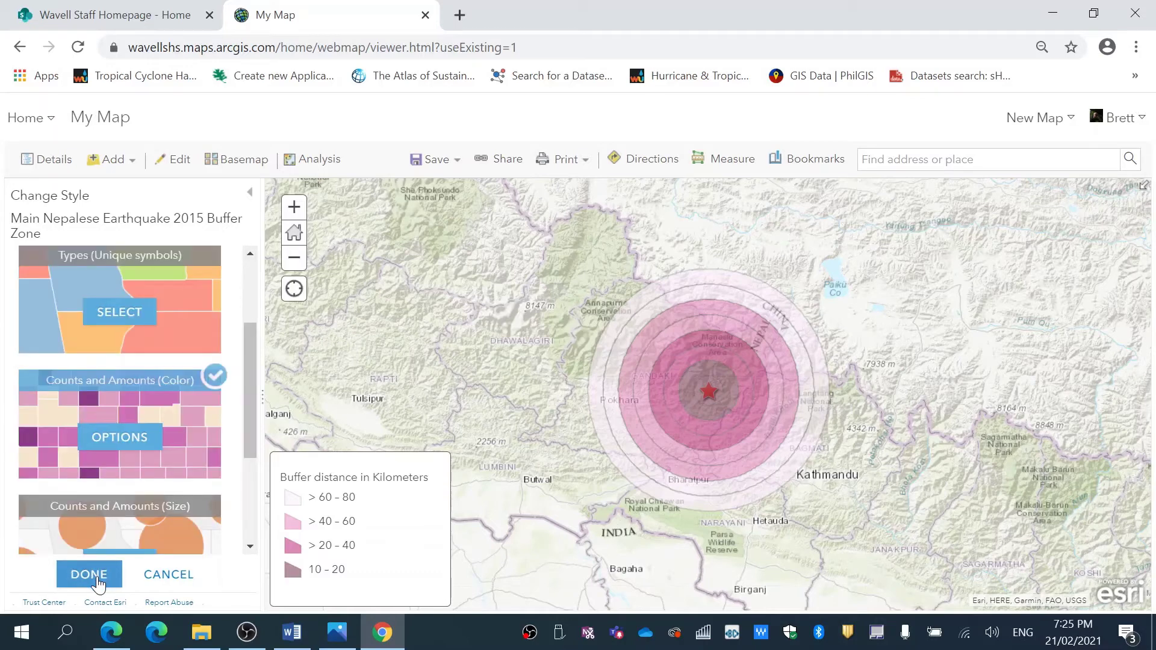
pyautogui.click(98, 583)
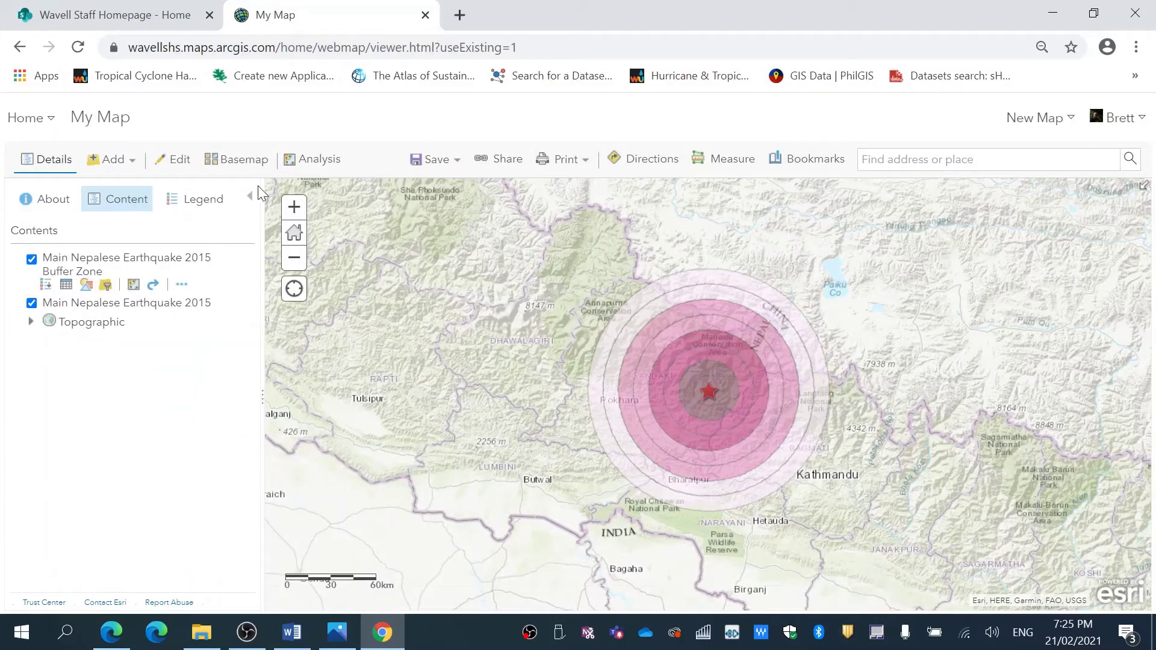
# Step: Import the file Nepalese Earthquakes Apr to Jun 2015.csv as a new map layer
pyautogui.click(133, 162)
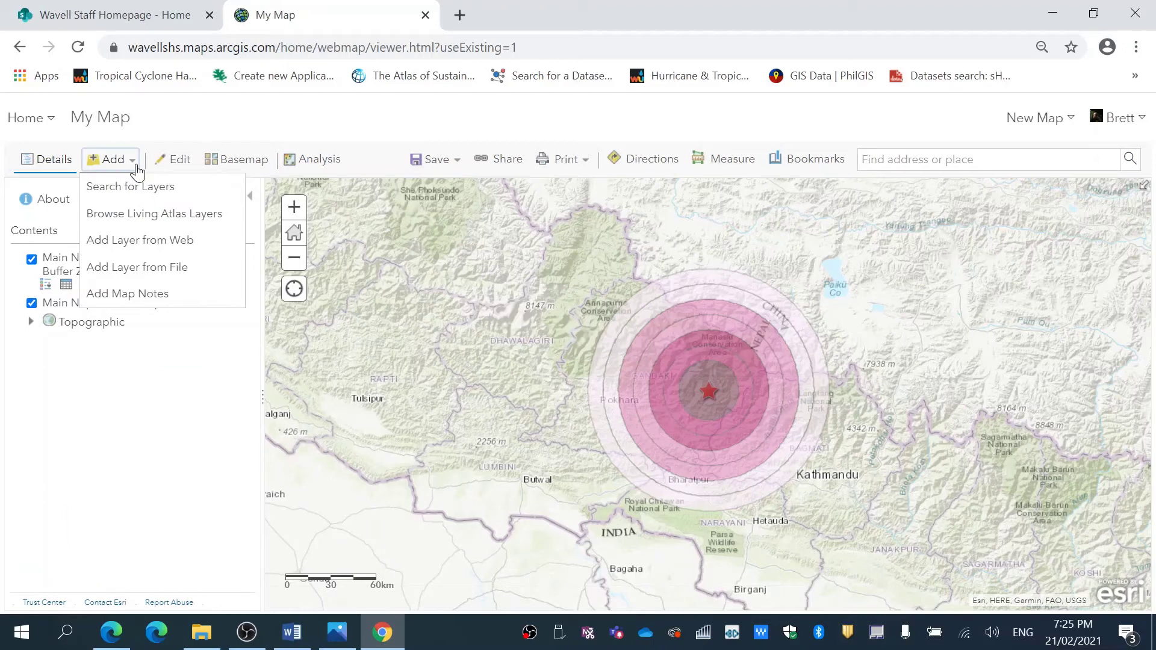
pyautogui.click(145, 271)
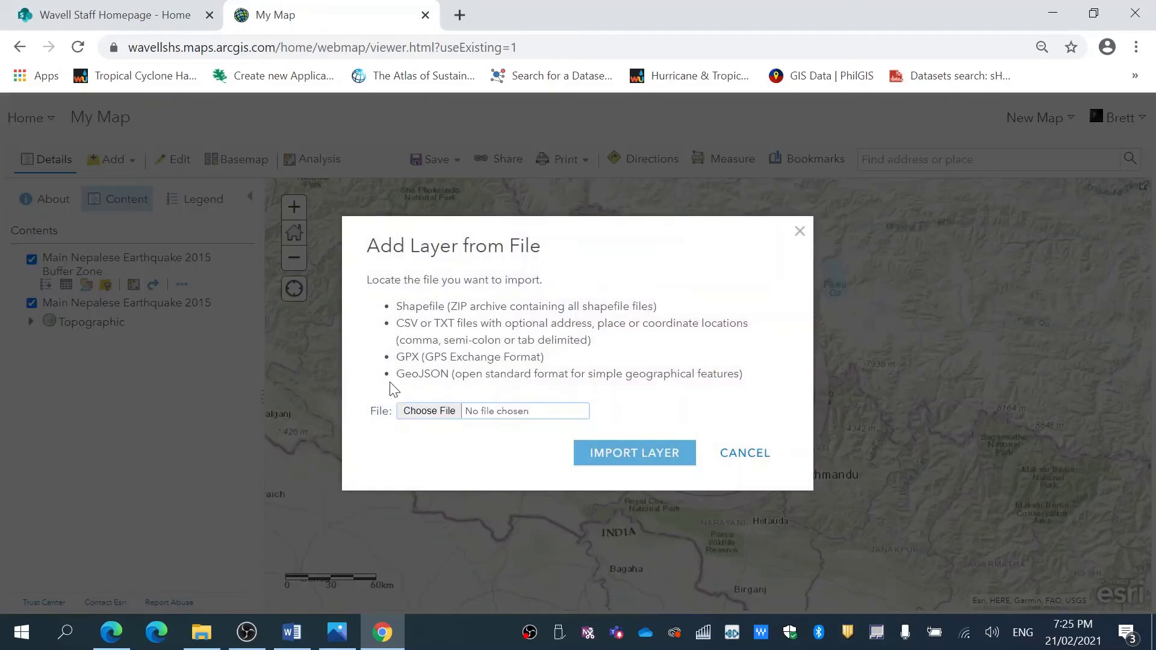
pyautogui.click(428, 411)
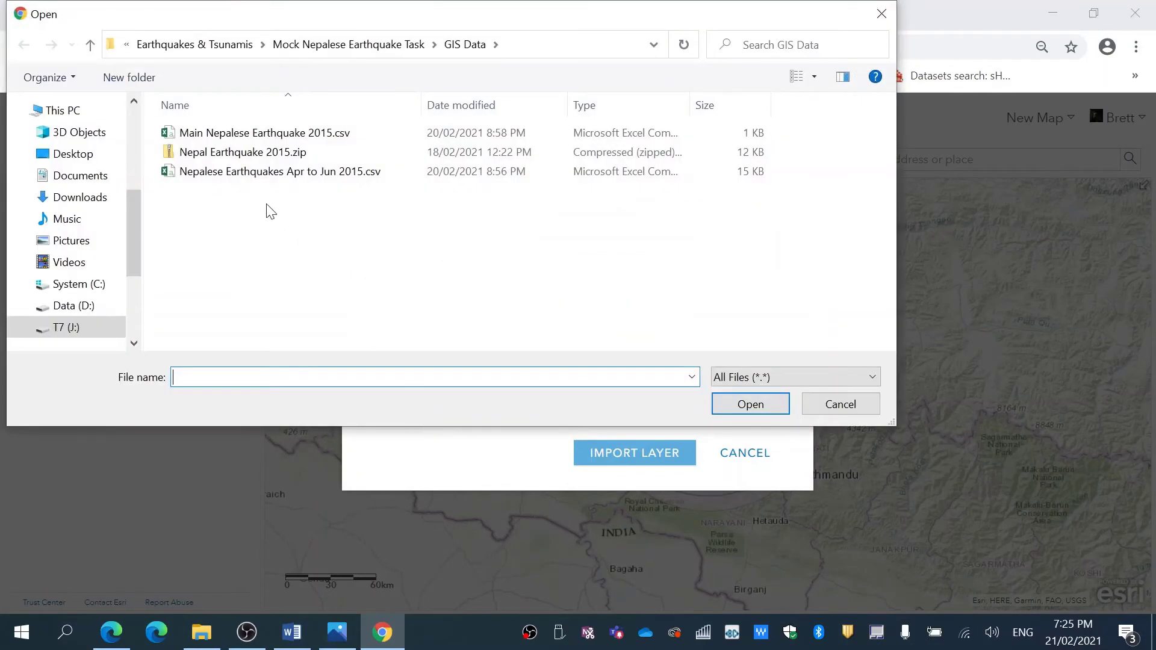
pyautogui.click(269, 172)
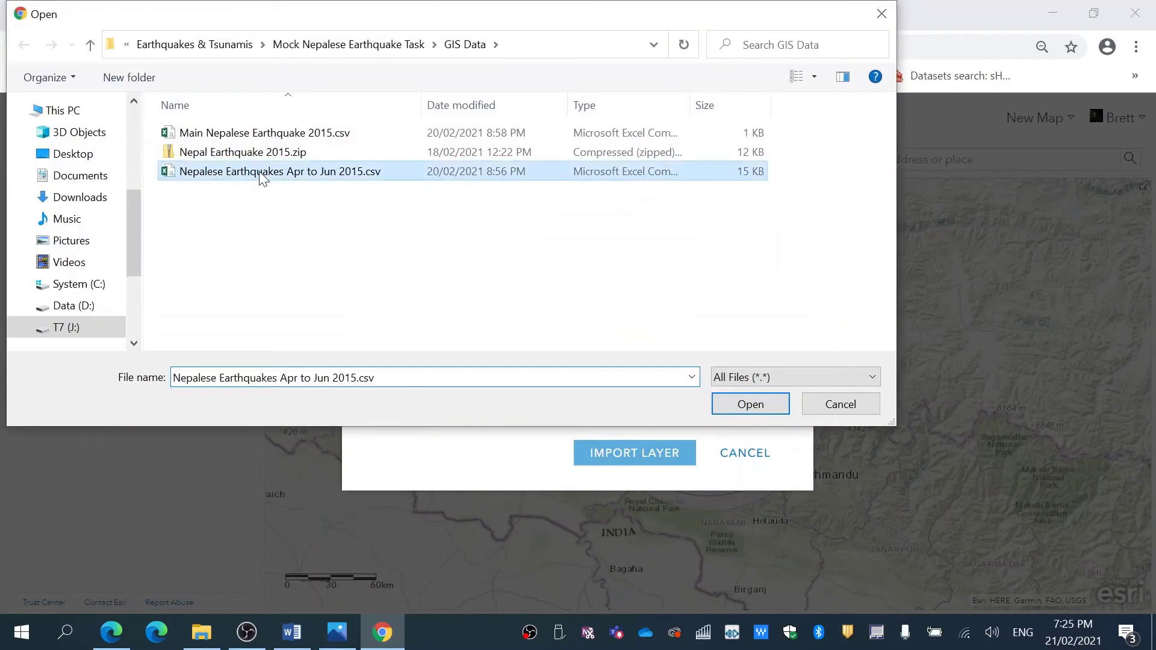
pyautogui.click(747, 407)
pyautogui.click(670, 460)
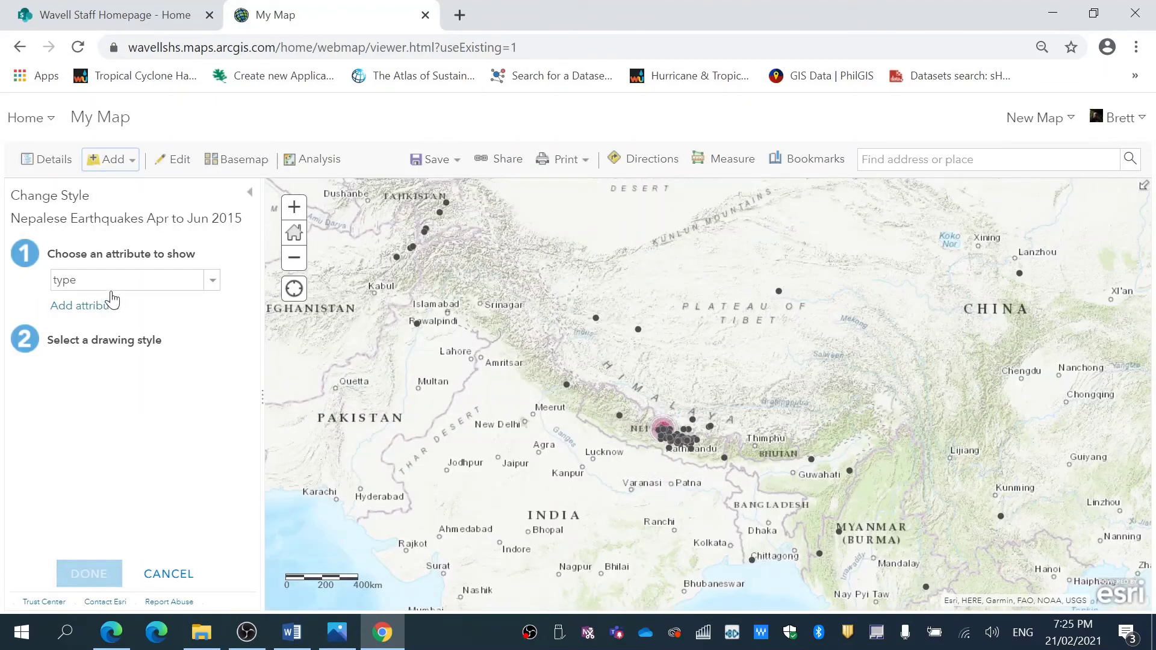
# Step: Set the Nepalese Earthquakes Apr to Jun 2015 layer's style attribute to Show location only
pyautogui.click(203, 286)
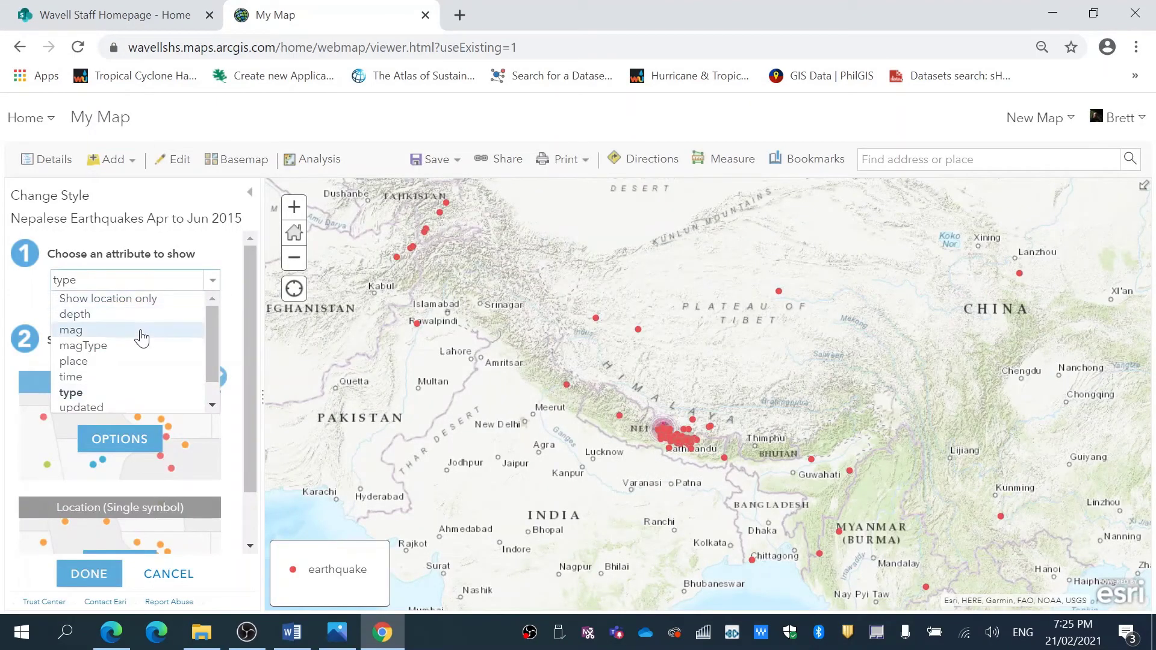
pyautogui.click(140, 338)
pyautogui.click(206, 286)
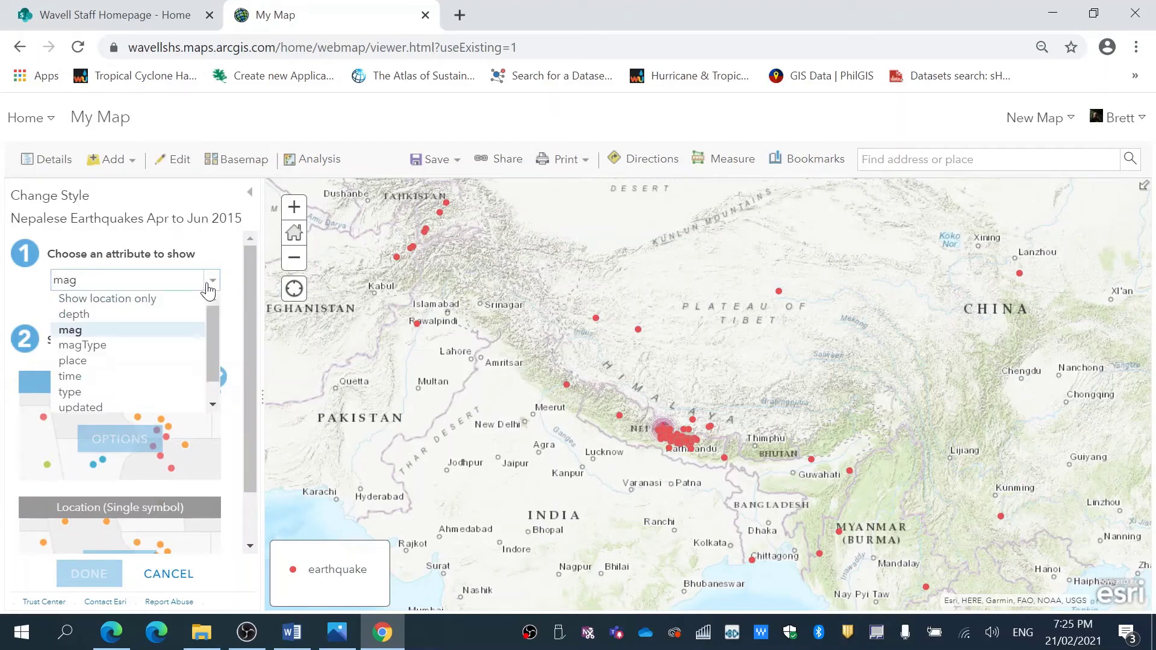
pyautogui.click(164, 306)
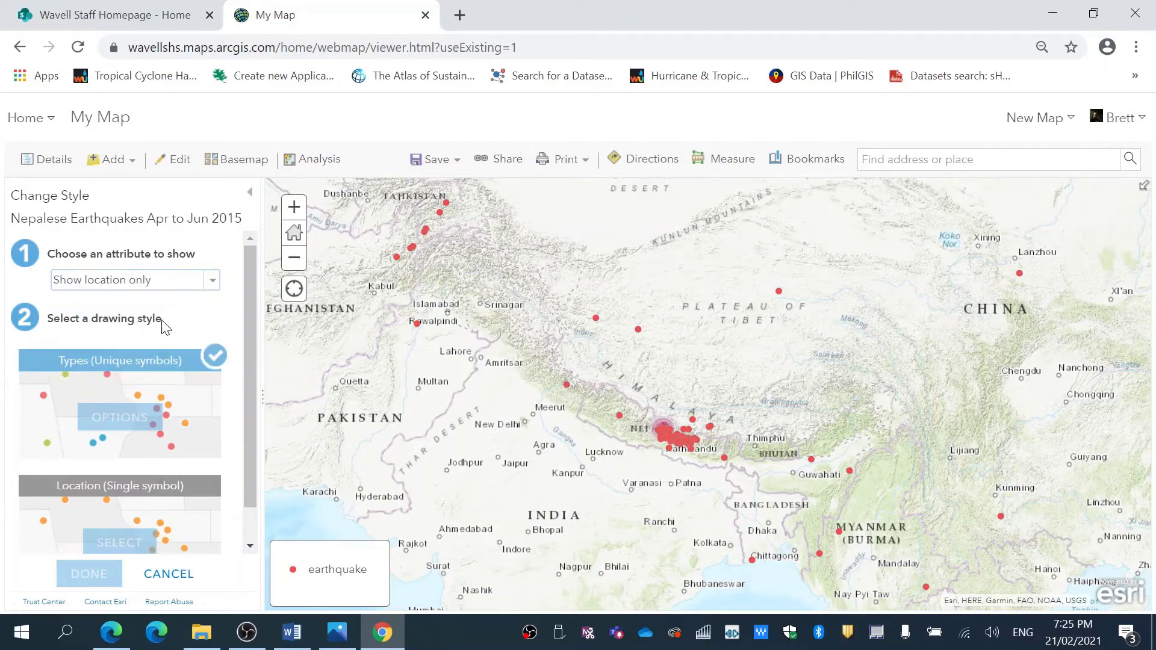
# Step: Give the Apr to Jun 2015 earthquake points a slightly enlarged purple circle symbol and finish styling the layer
pyautogui.click(135, 422)
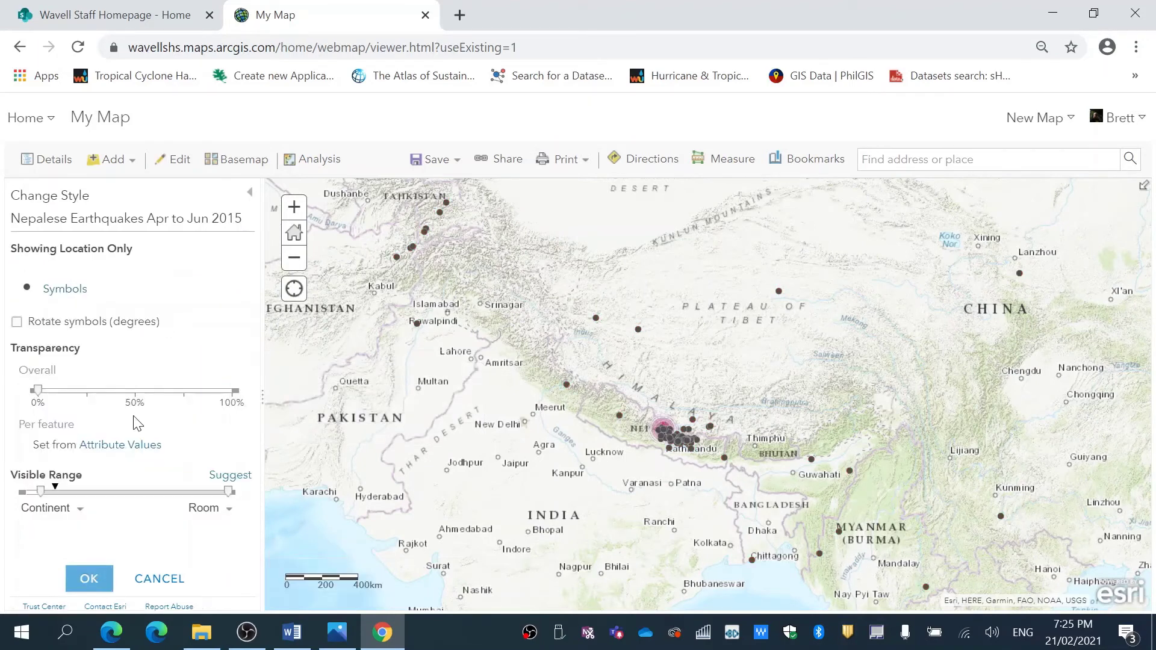
pyautogui.click(27, 286)
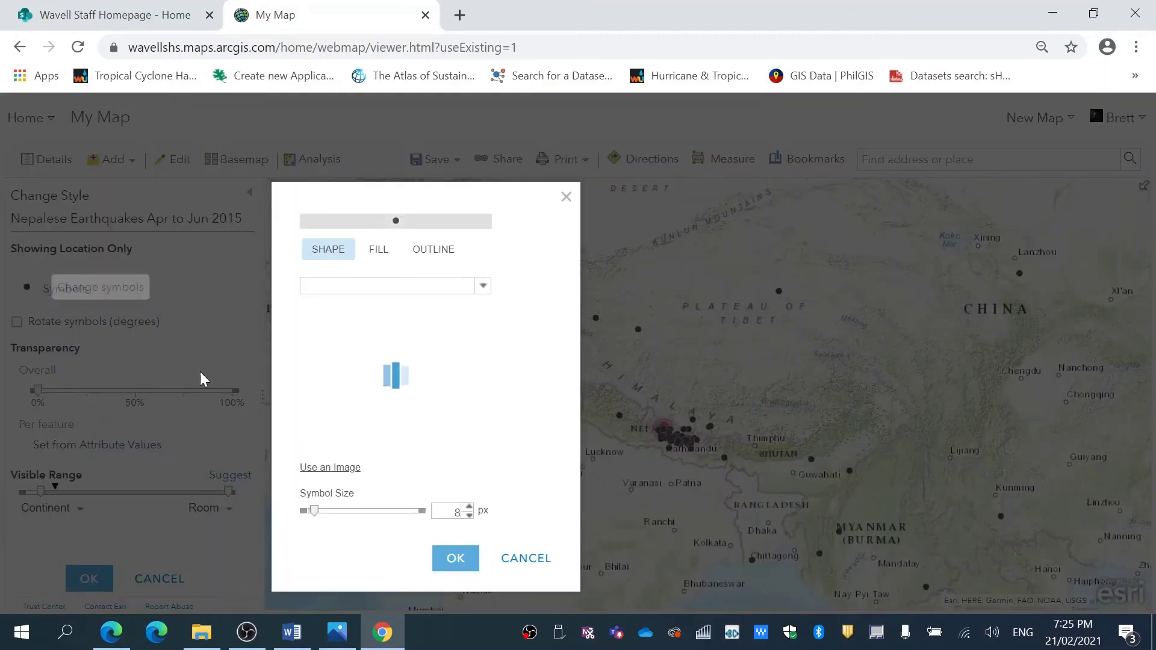
pyautogui.moveTo(484, 381); pyautogui.dragTo(481, 413)
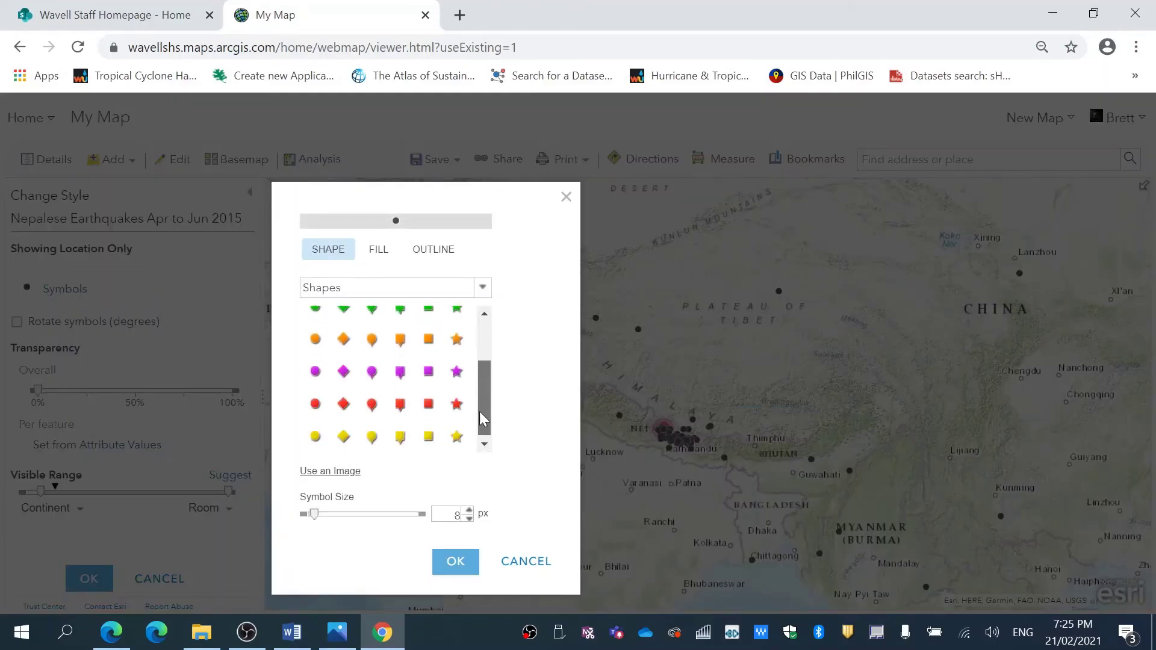
pyautogui.click(315, 402)
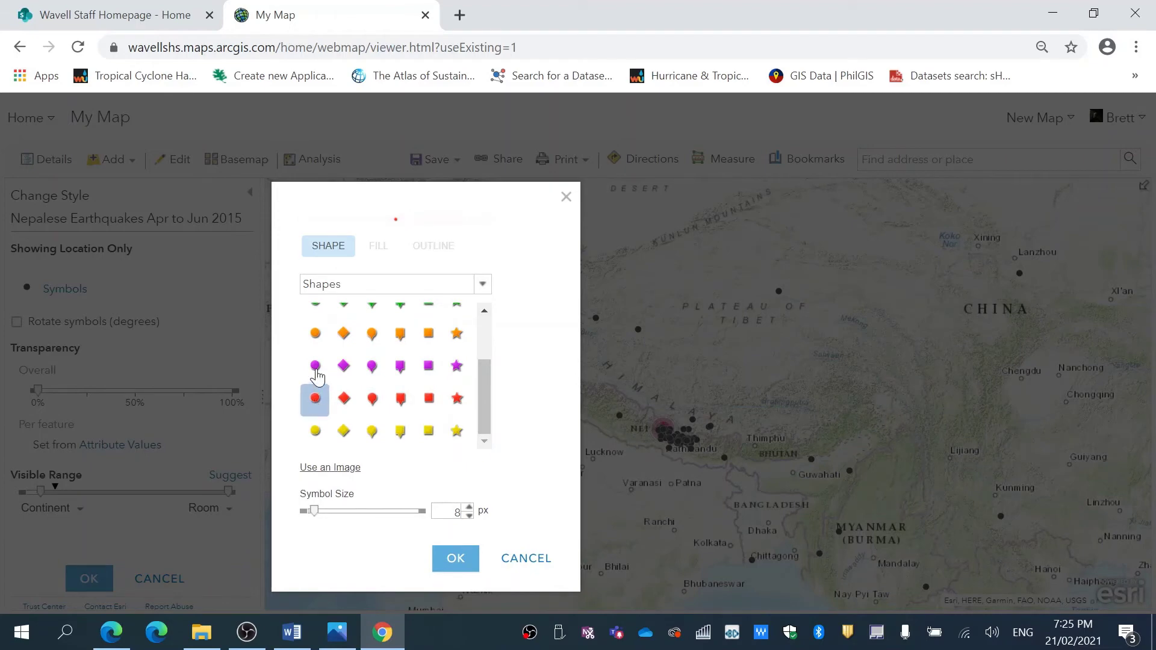
pyautogui.click(315, 369)
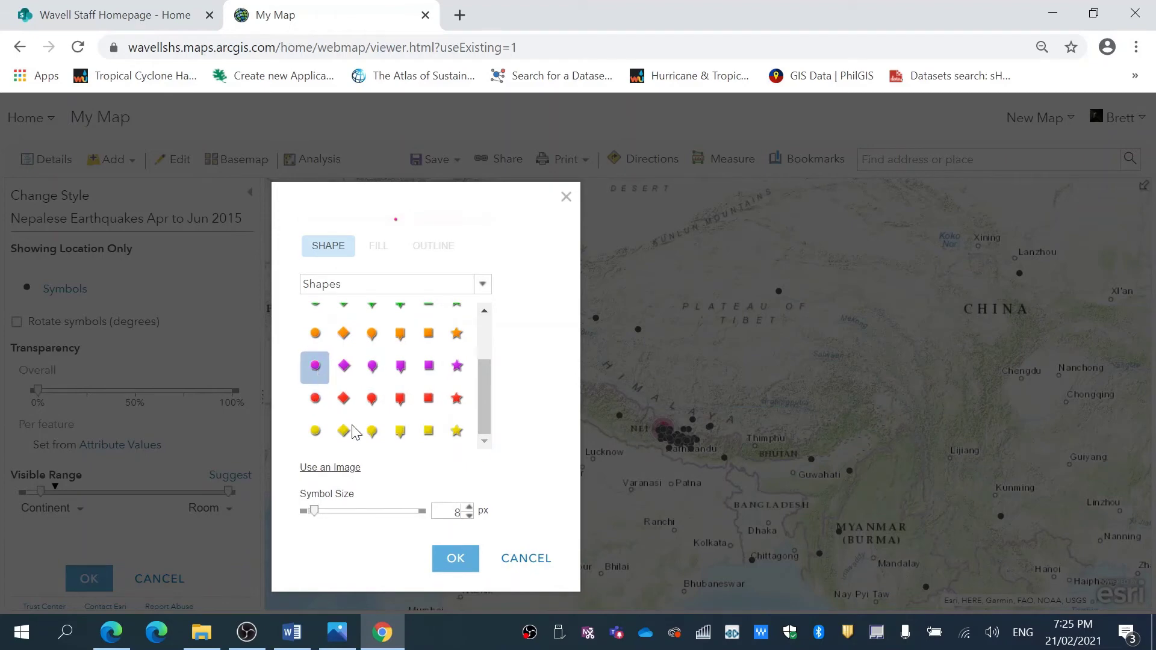
pyautogui.click(470, 509)
pyautogui.click(470, 509)
pyautogui.click(469, 509)
pyautogui.click(469, 509)
pyautogui.click(459, 563)
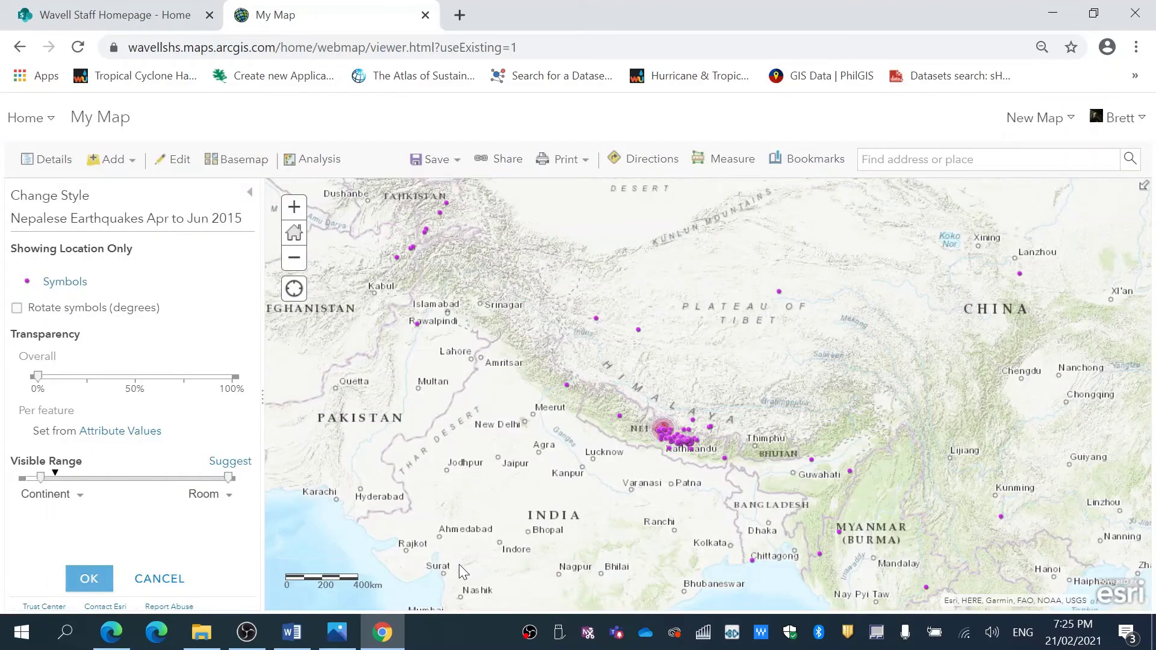
pyautogui.click(91, 579)
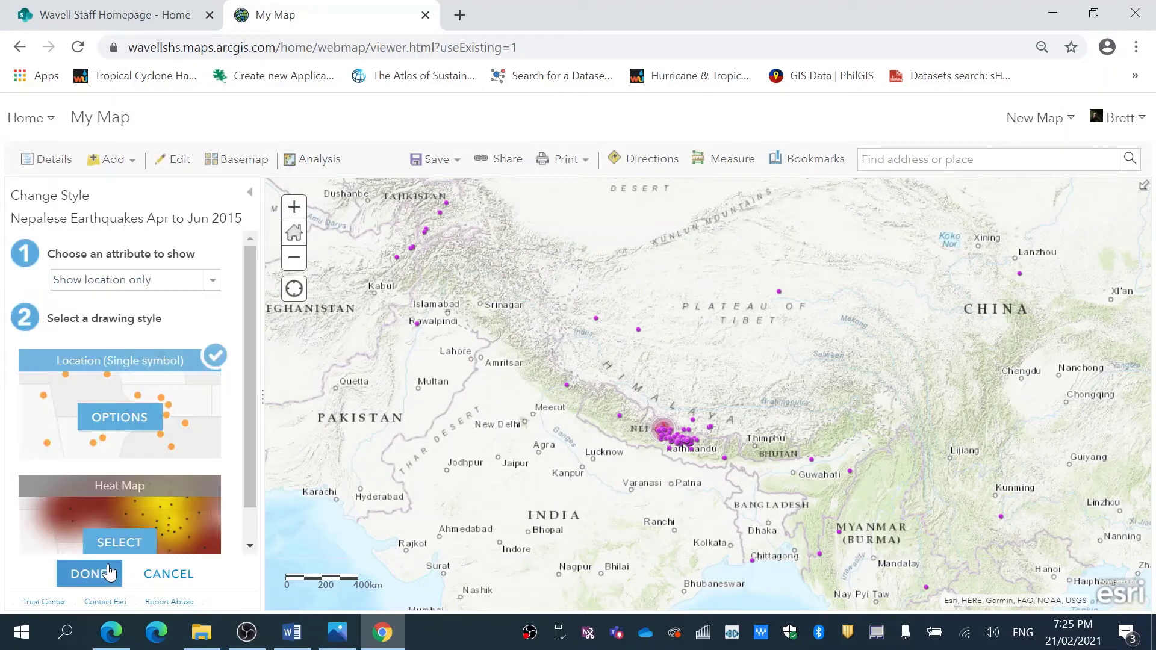
pyautogui.click(108, 575)
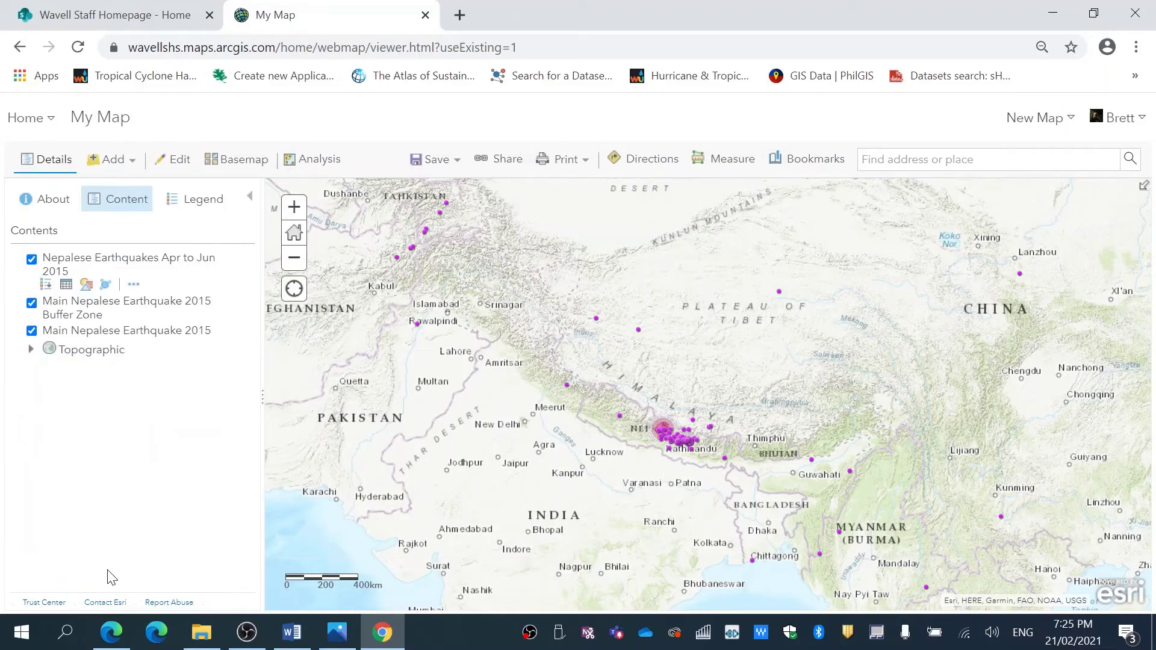
# Step: Search the ArcGIS Online layers for "Tectonic Plates"
pyautogui.click(129, 162)
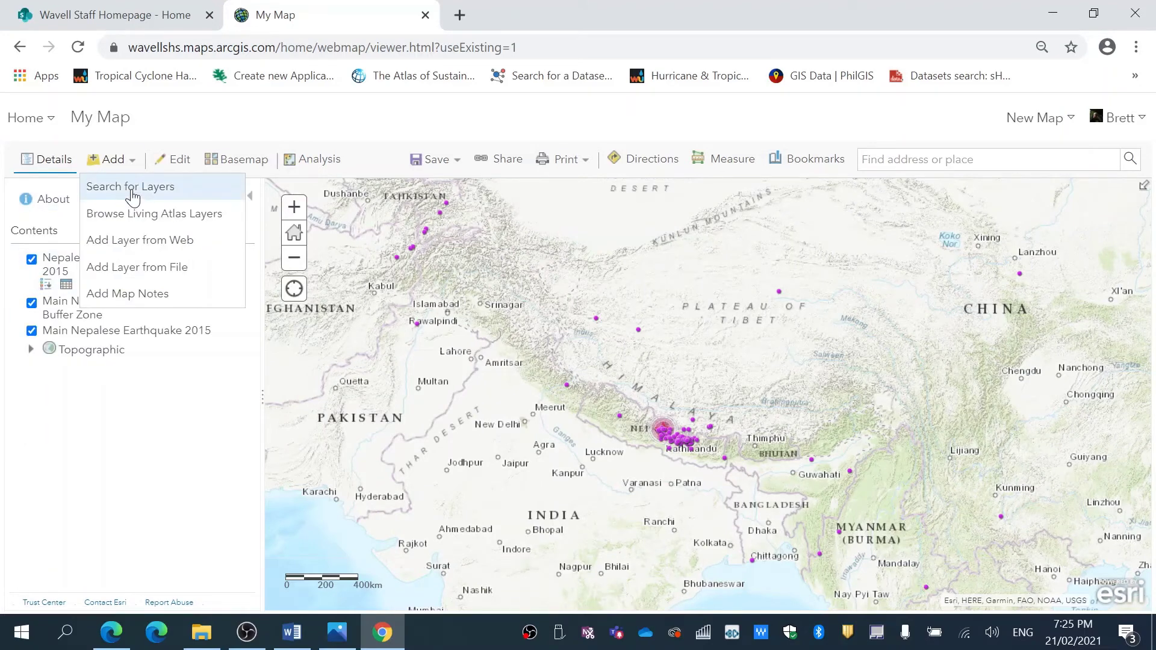
pyautogui.click(132, 188)
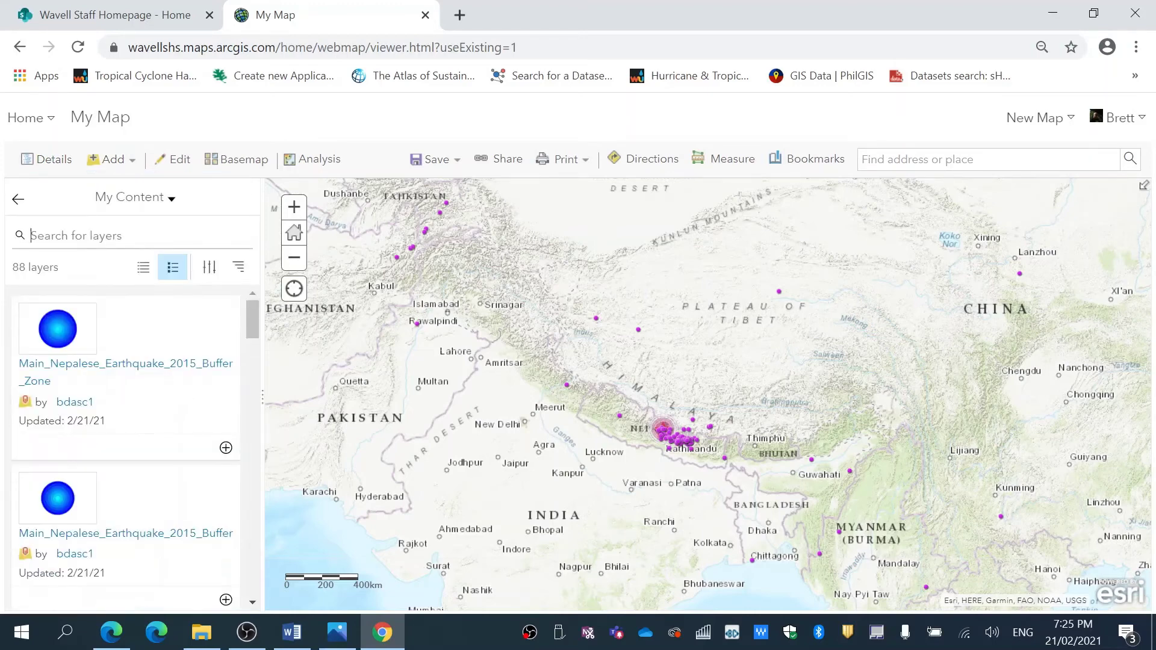
pyautogui.click(170, 208)
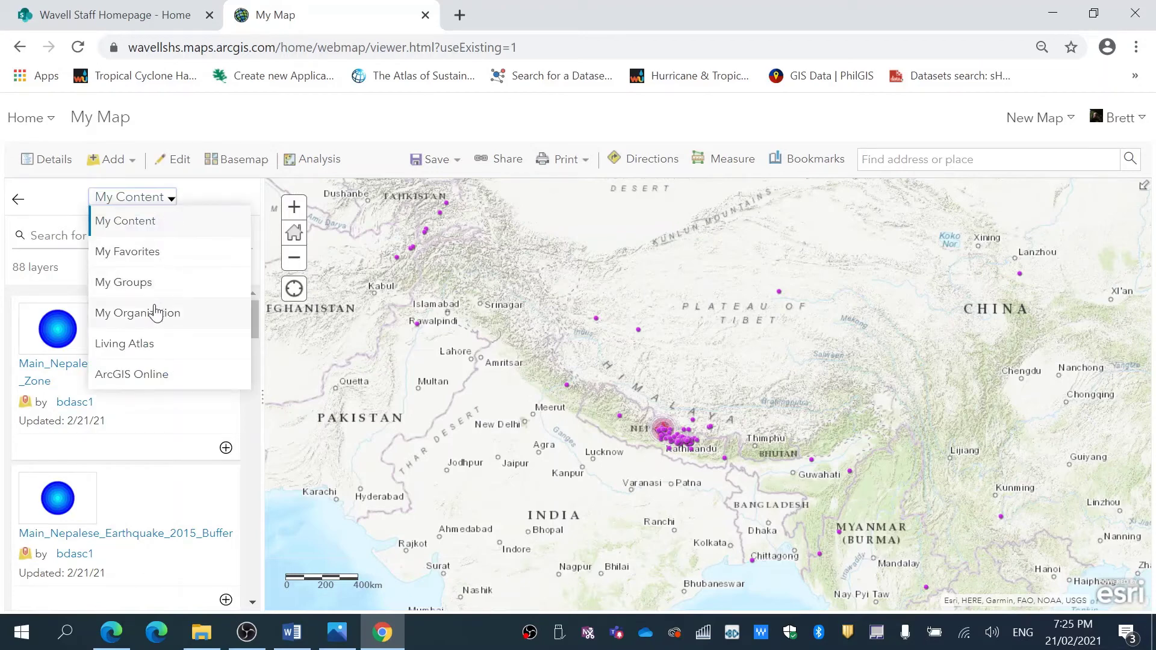
pyautogui.click(142, 373)
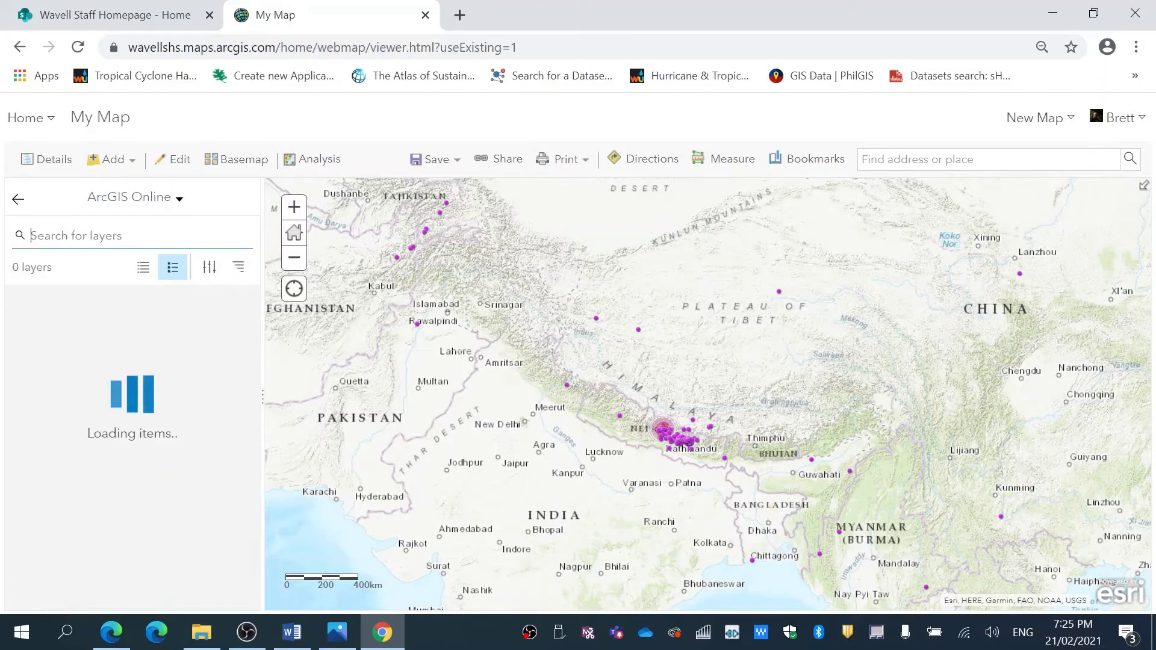
pyautogui.click(120, 236)
pyautogui.write('Tectonic Plates')
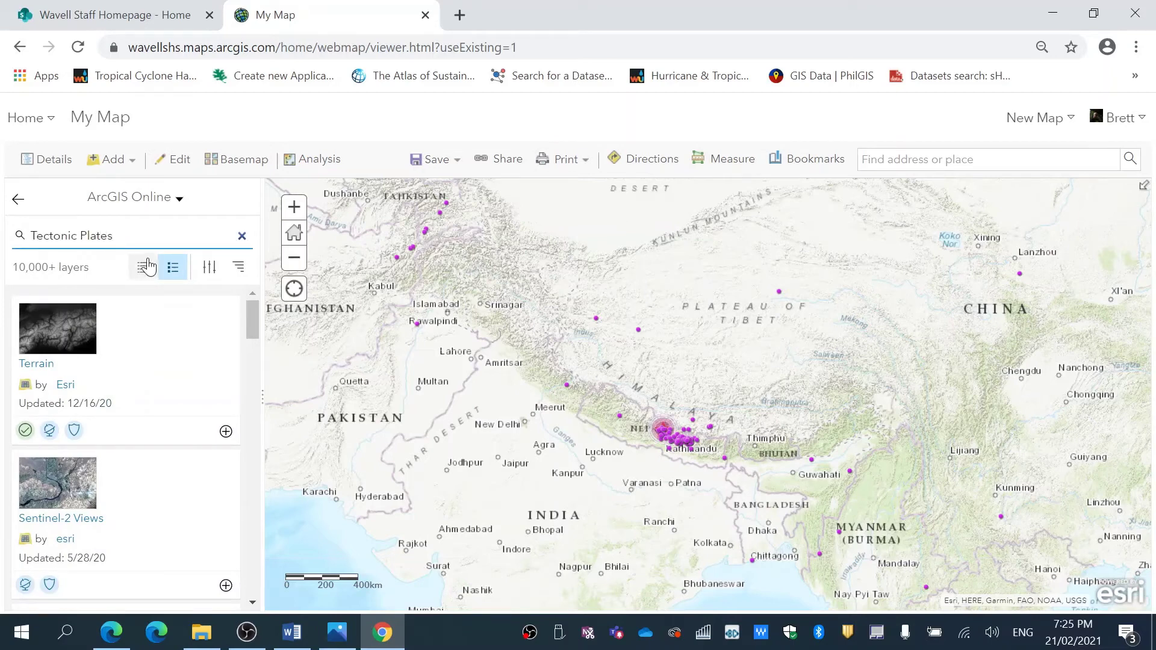
pyautogui.press('Return')
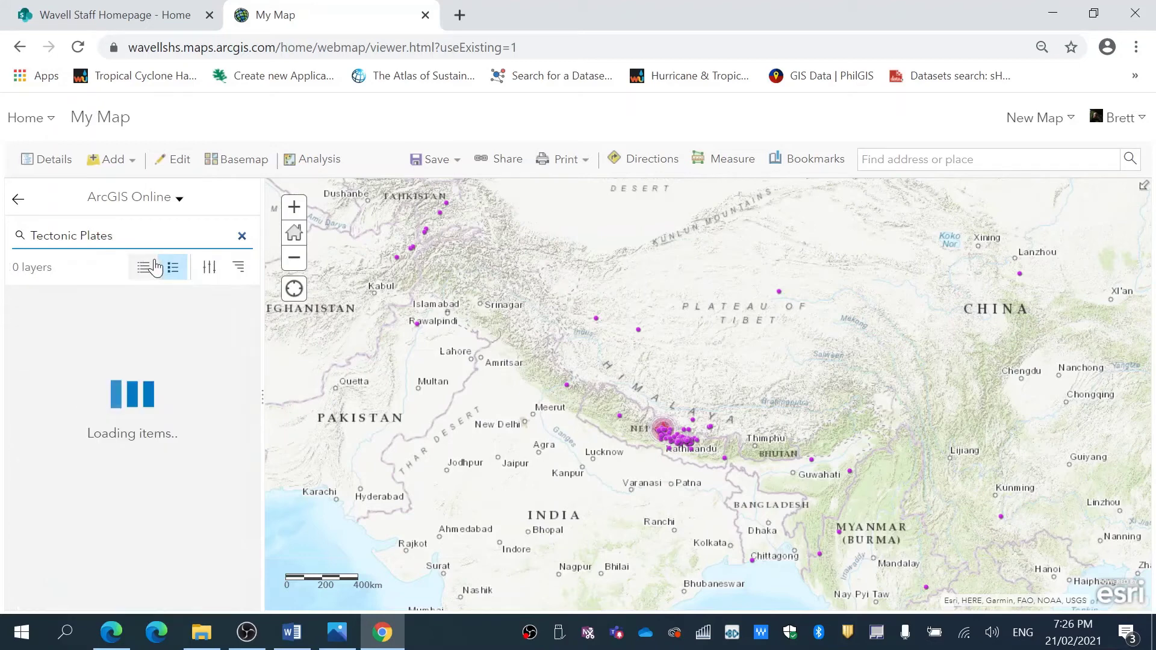
# Step: Add the Tectonic_Plate_Boundaries feature layer by EsriTrainingSvc to the map and close its details
pyautogui.click(71, 467)
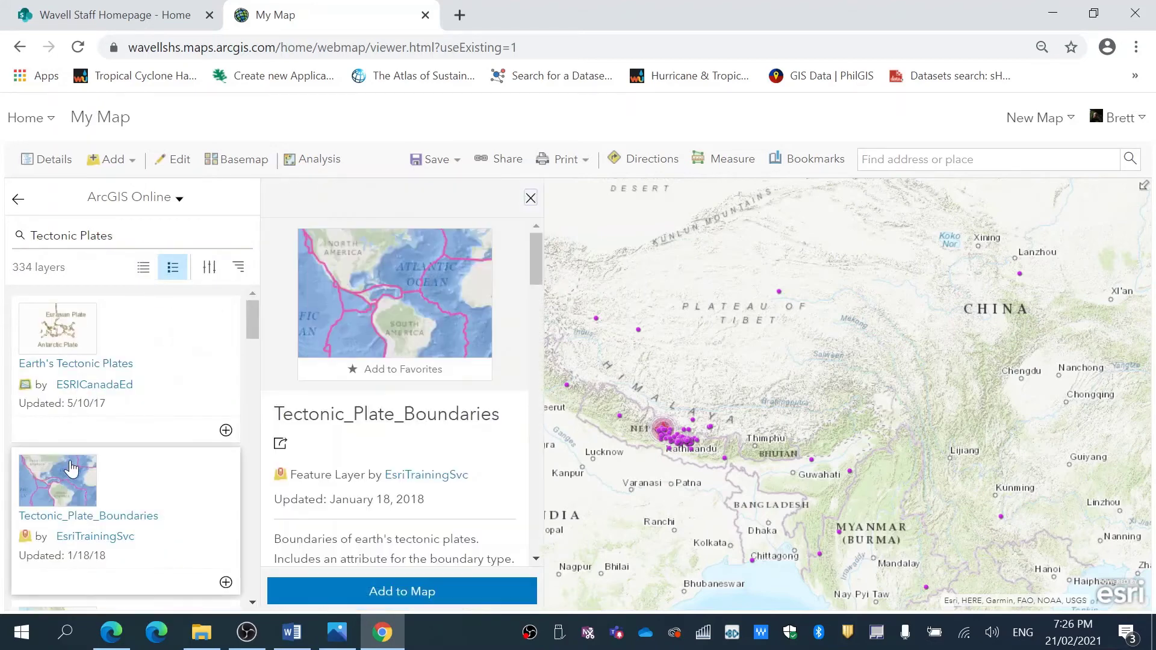
pyautogui.click(411, 594)
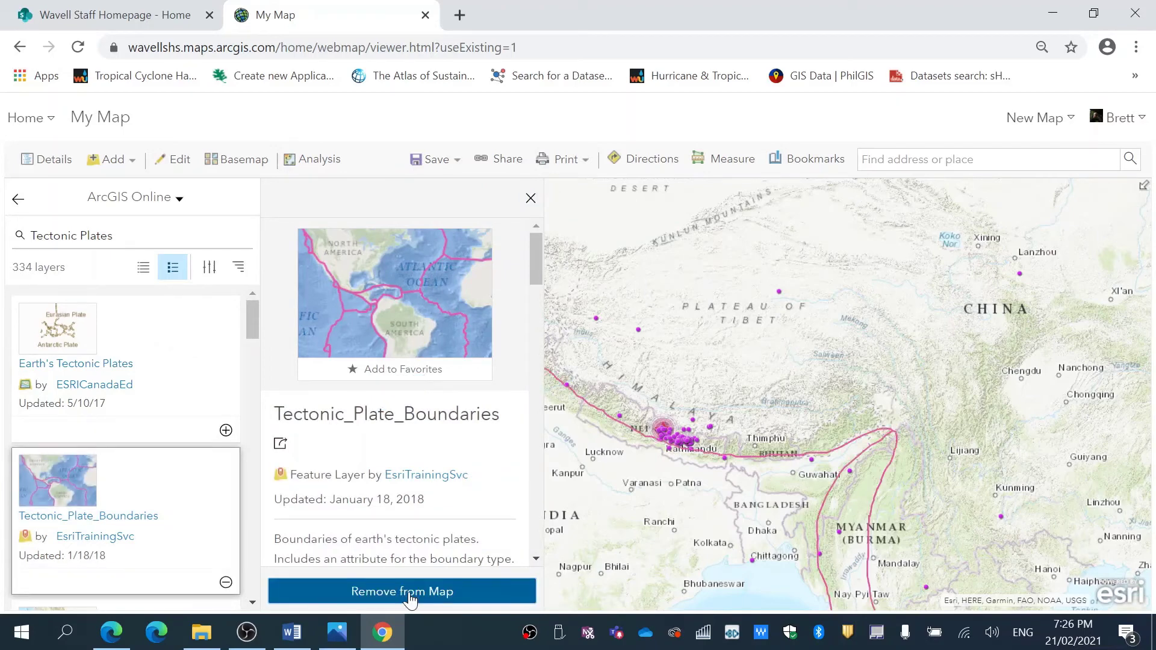
pyautogui.click(530, 200)
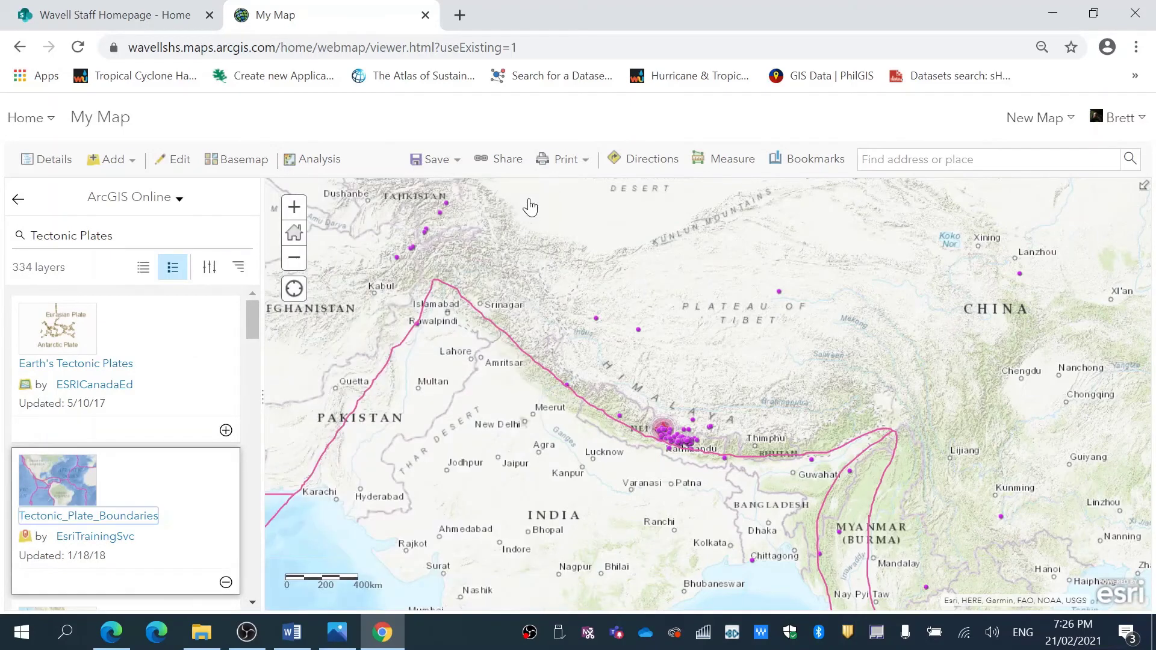
# Step: Examine up close how the earthquake points and plate boundary lie around the buffer rings in Nepal
pyautogui.click(294, 207)
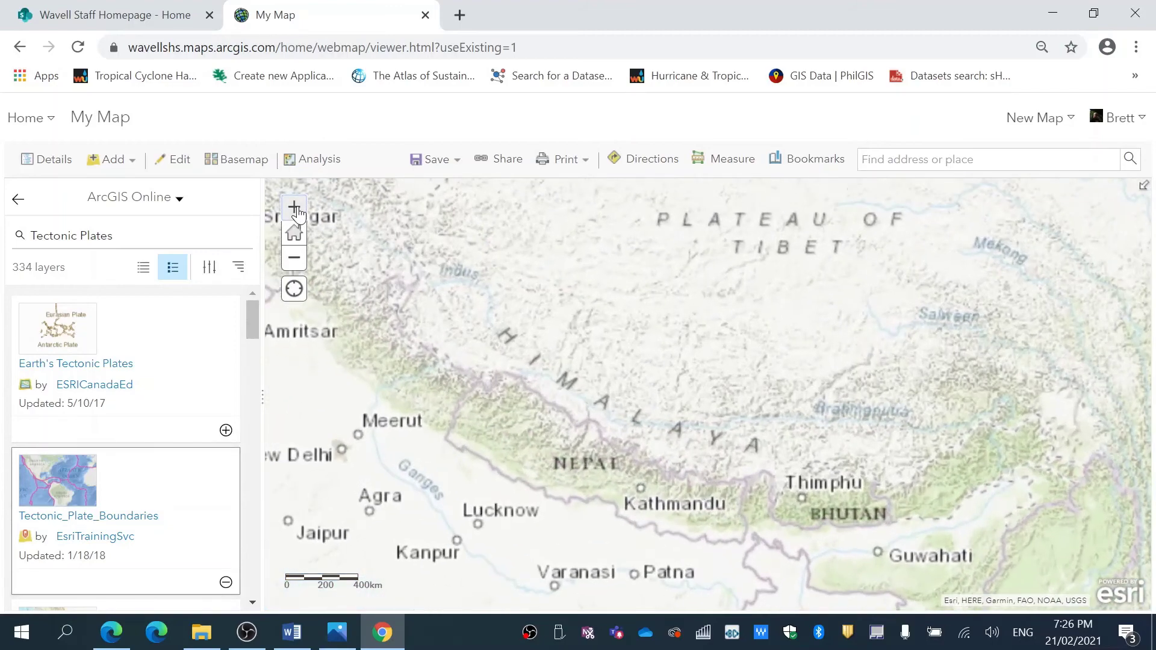
pyautogui.click(295, 207)
pyautogui.moveTo(527, 457); pyautogui.dragTo(544, 280)
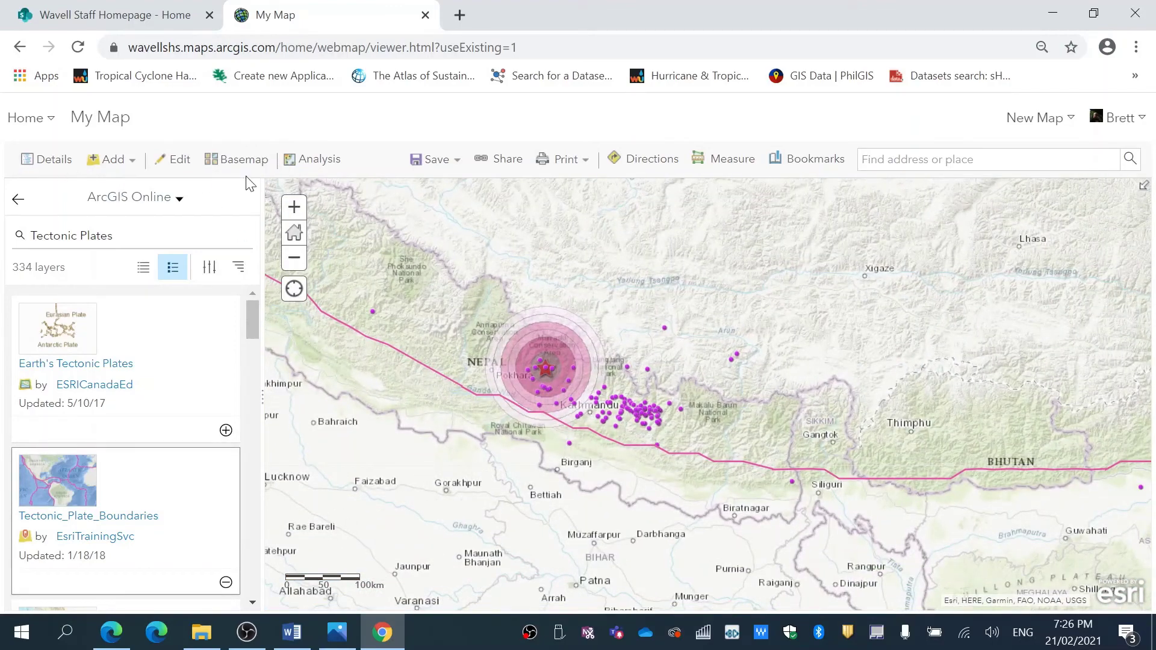
pyautogui.click(295, 208)
pyautogui.moveTo(416, 280); pyautogui.dragTo(570, 290)
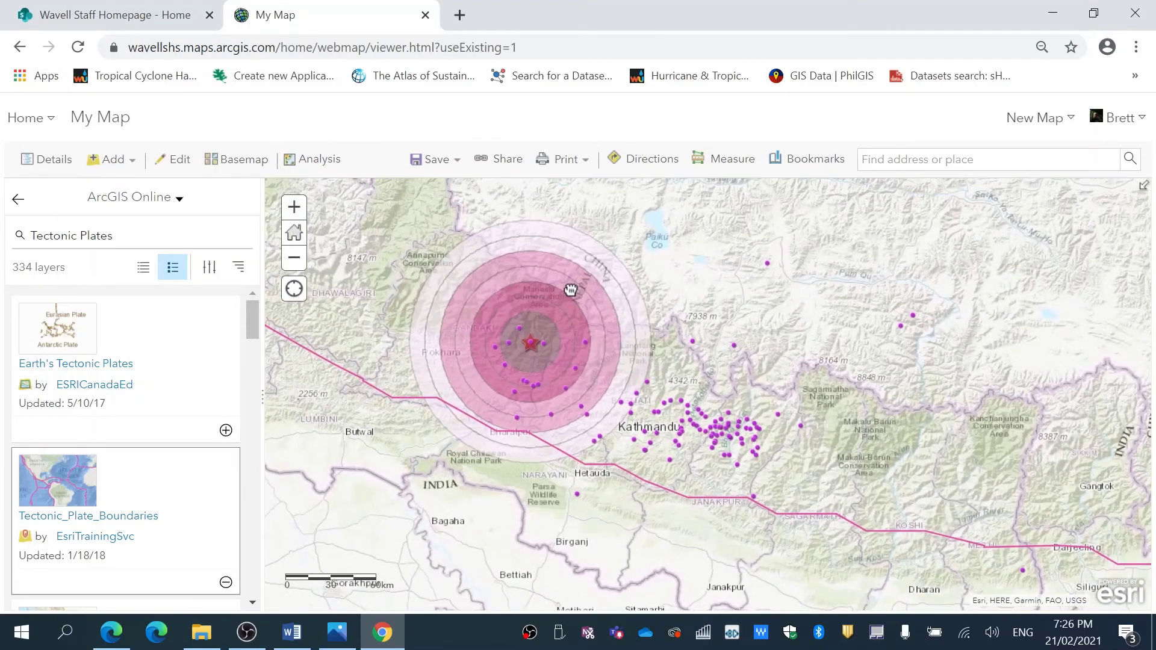
pyautogui.click(294, 208)
pyautogui.moveTo(354, 253); pyautogui.dragTo(538, 376)
# Step: Try the Imagery with Labels basemap, and apply the National Geographic basemap instead
pyautogui.click(239, 159)
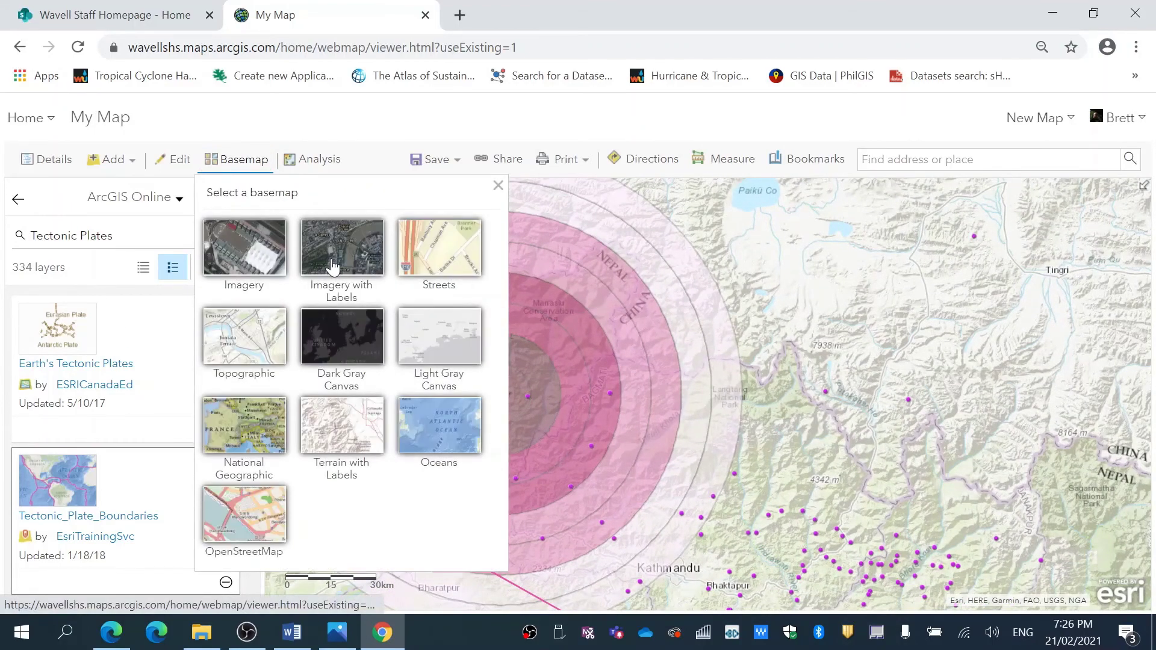
pyautogui.click(333, 263)
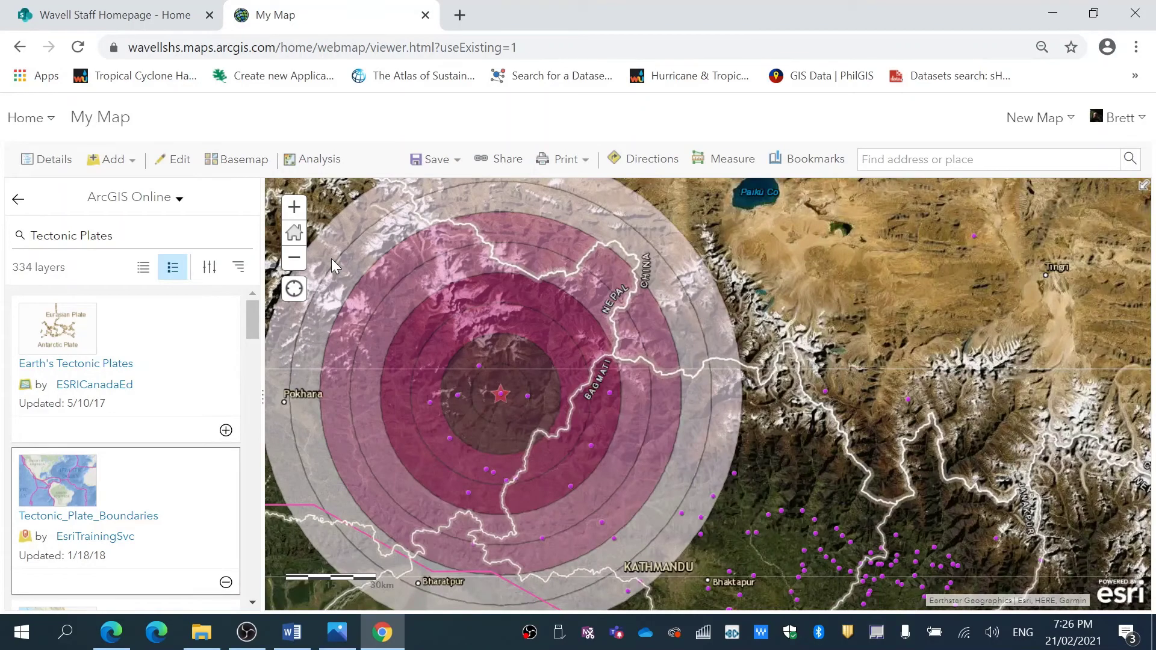
pyautogui.click(244, 161)
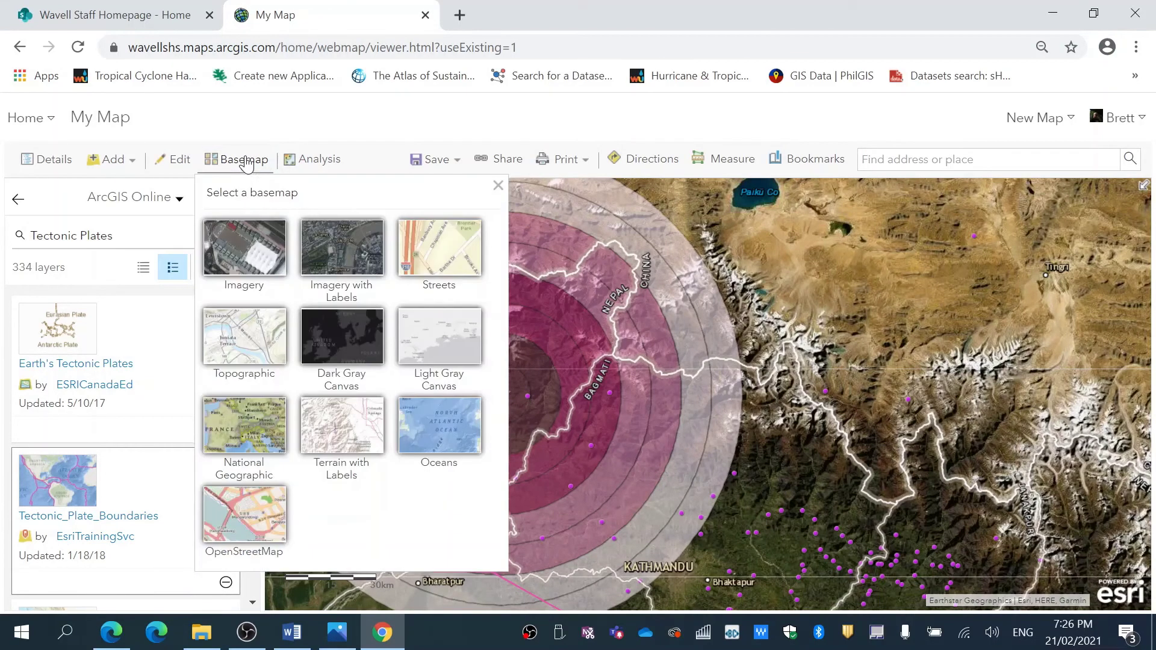
pyautogui.click(245, 421)
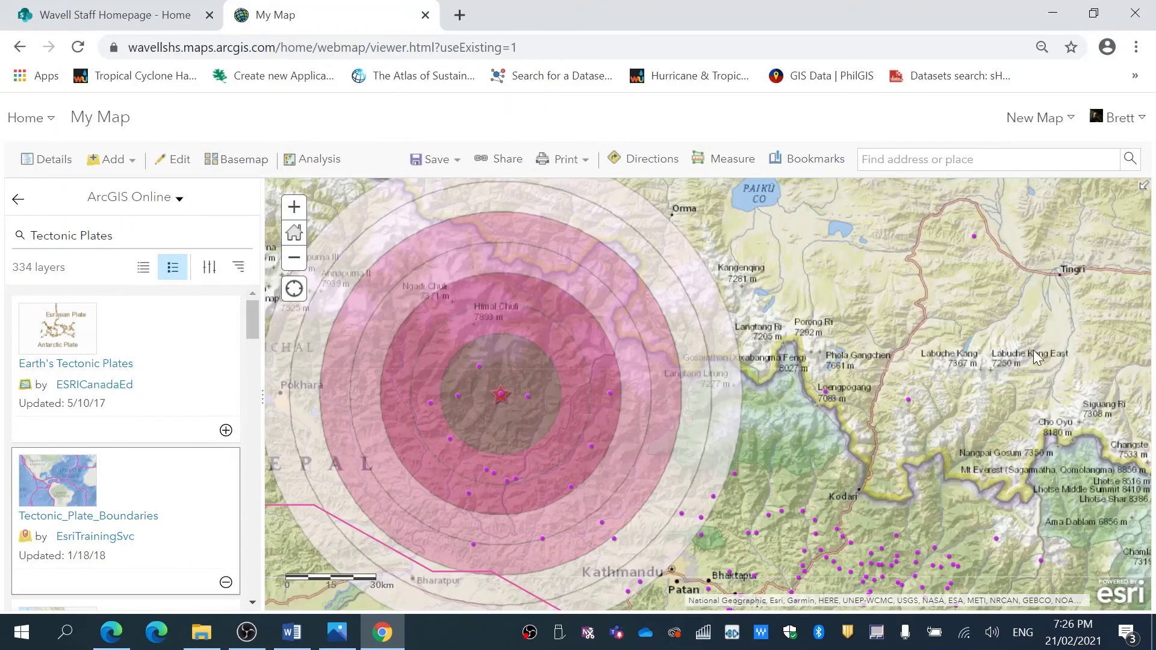
pyautogui.click(294, 257)
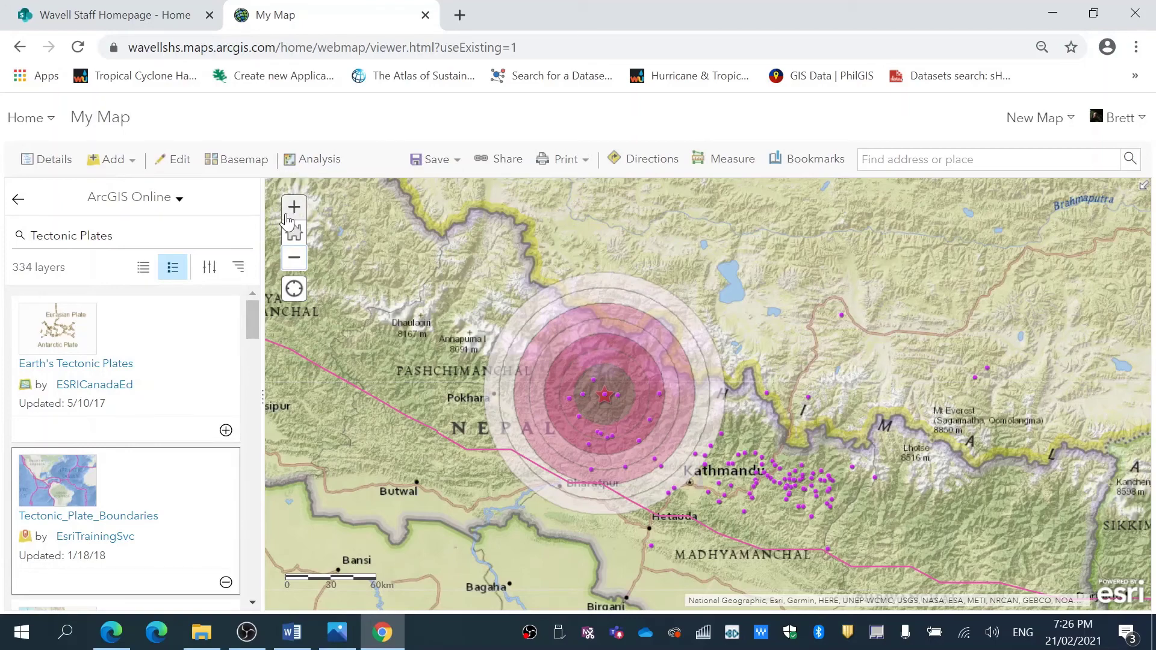
# Step: Save the map under the title "Nepalese Earthquake2015" with the tag "Earthquakes, Nepal 2015", framed on the buffer rings and surrounding earthquakes
pyautogui.click(293, 263)
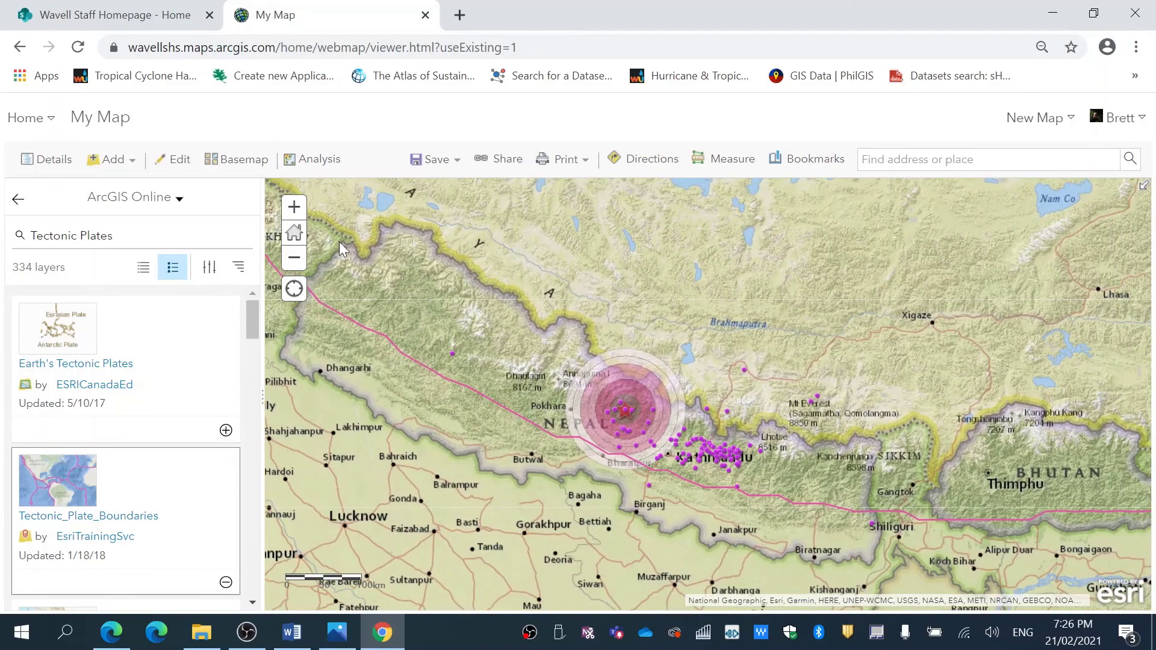
pyautogui.click(294, 208)
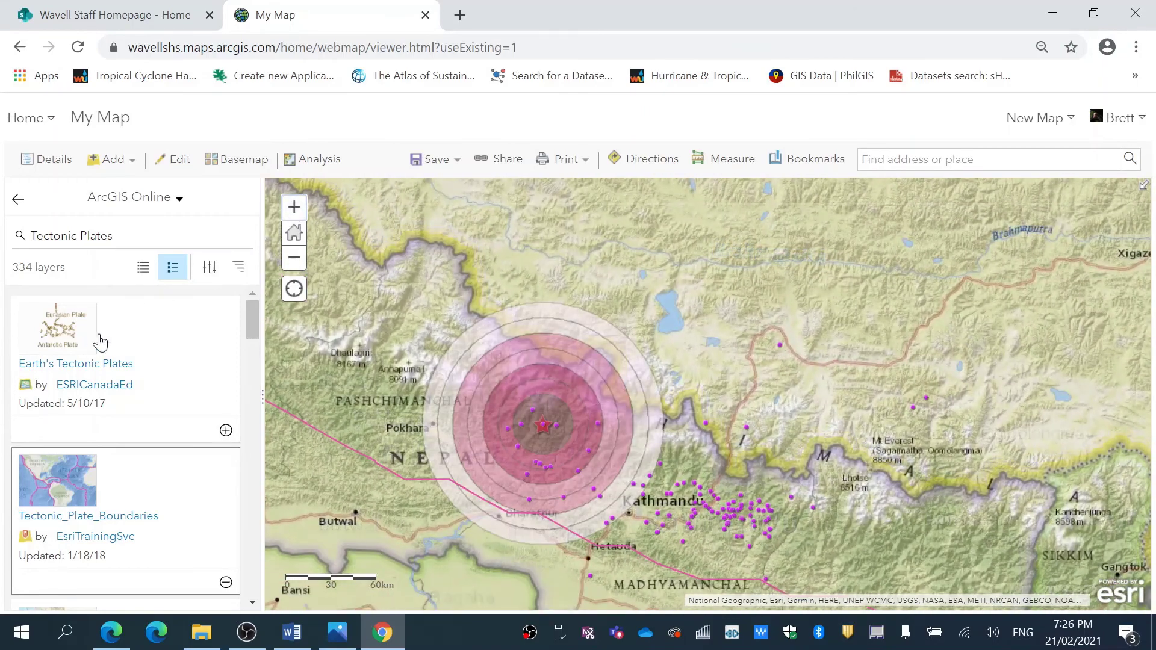
pyautogui.moveTo(313, 349); pyautogui.dragTo(388, 314)
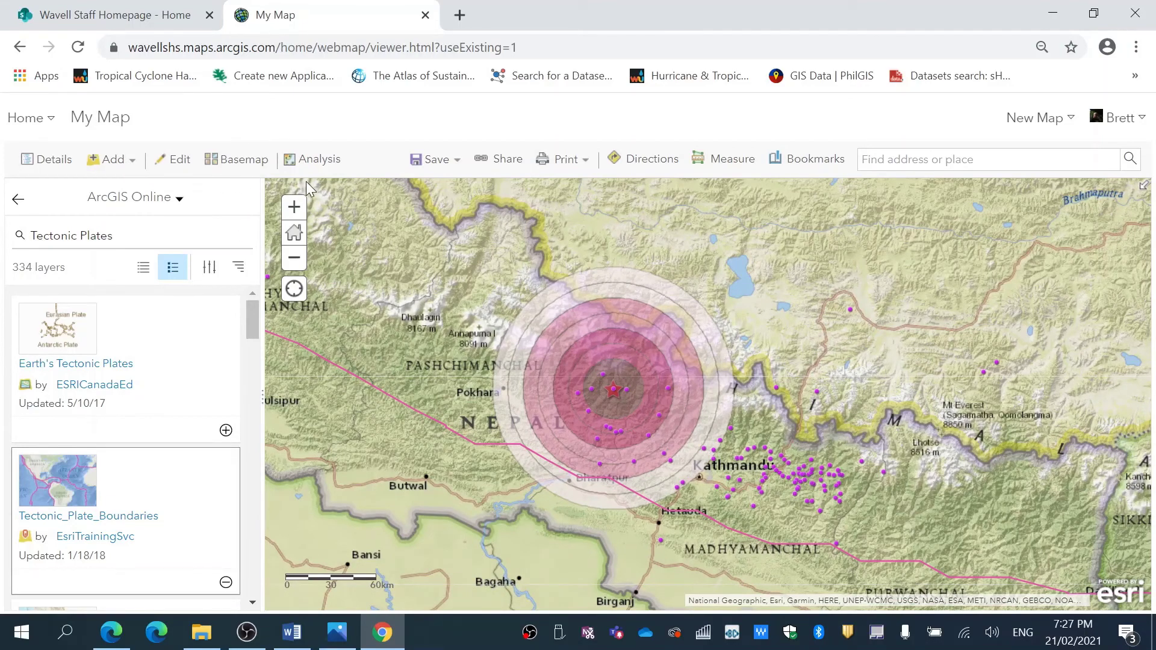
pyautogui.click(456, 163)
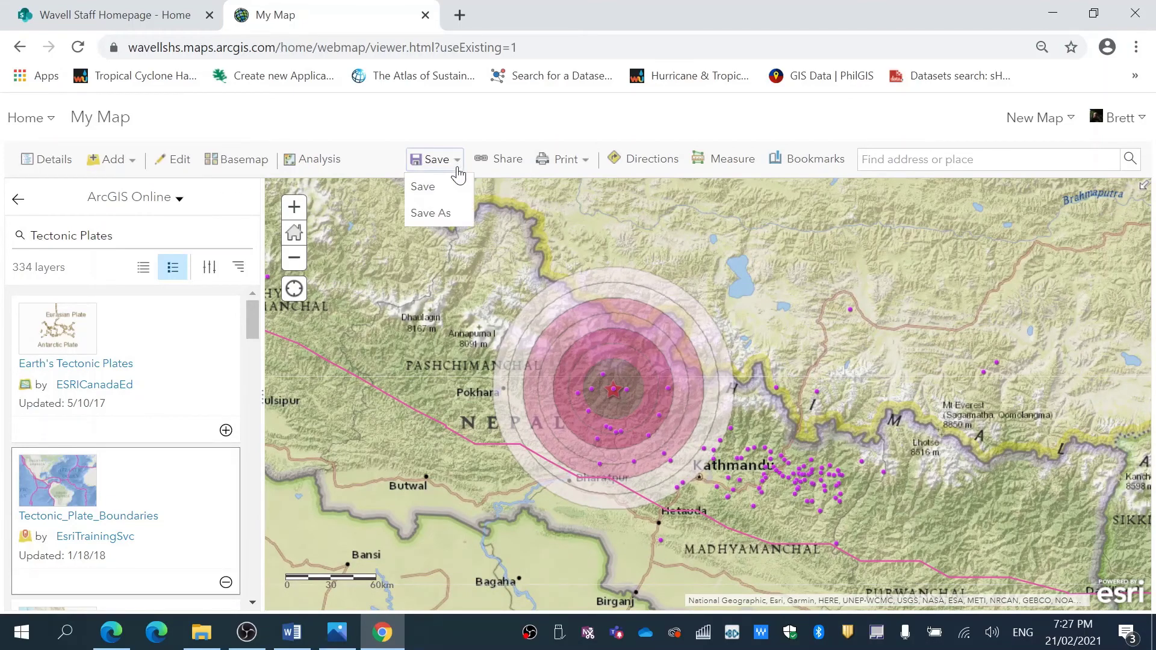
pyautogui.click(449, 213)
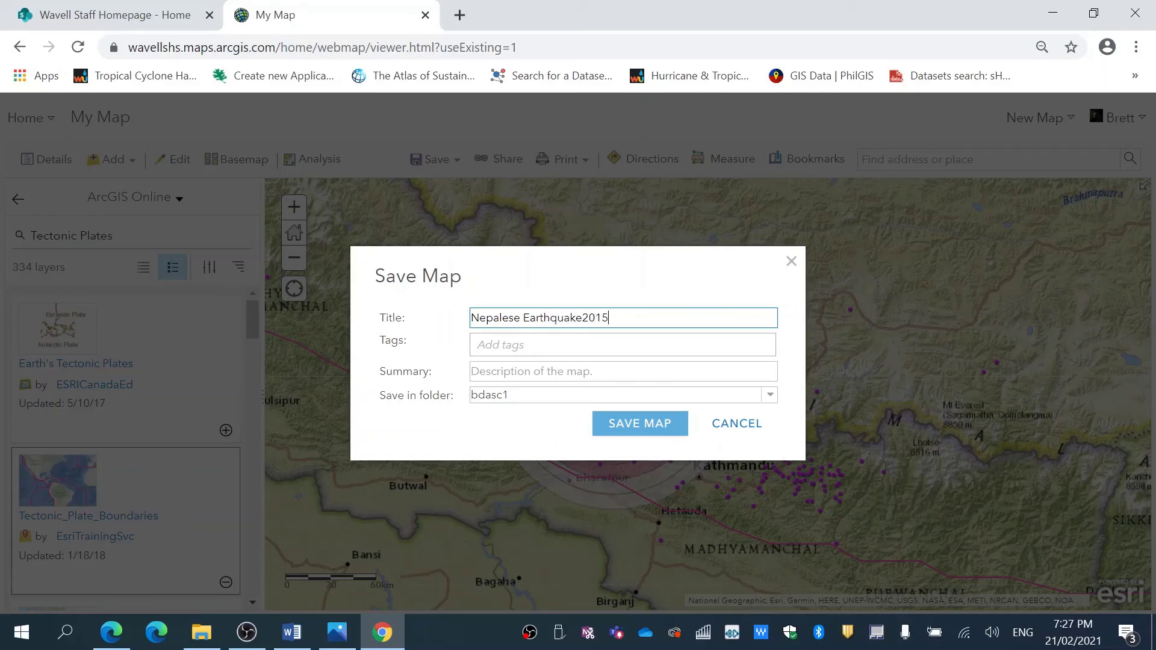
pyautogui.click(474, 344)
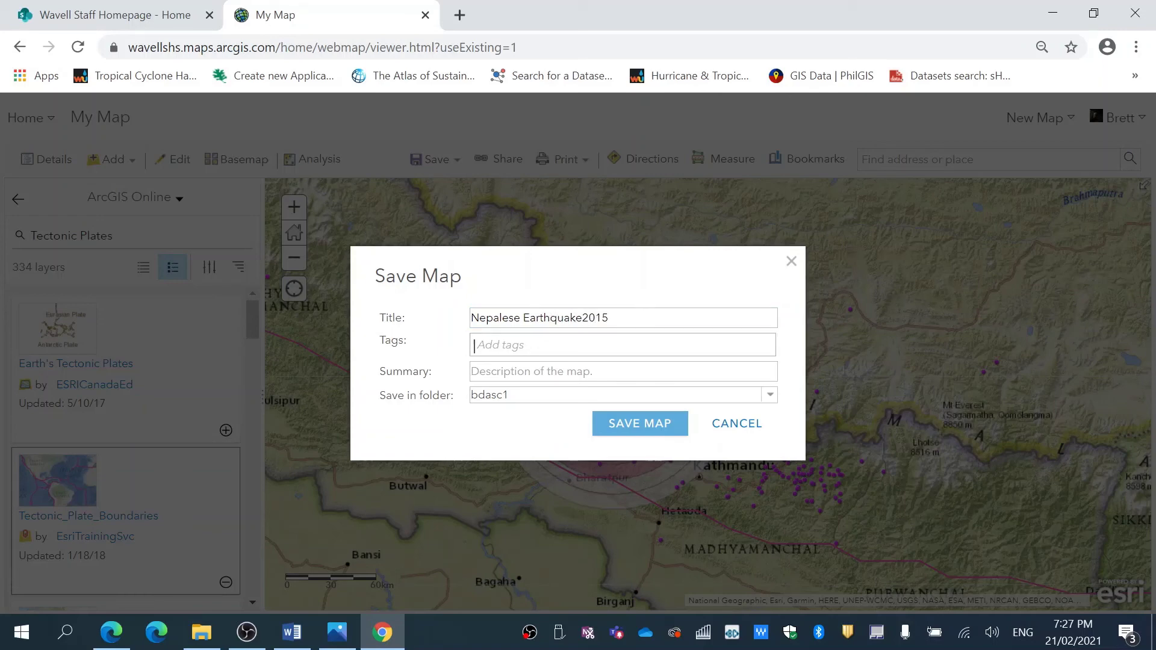
pyautogui.write('Earthquakes')
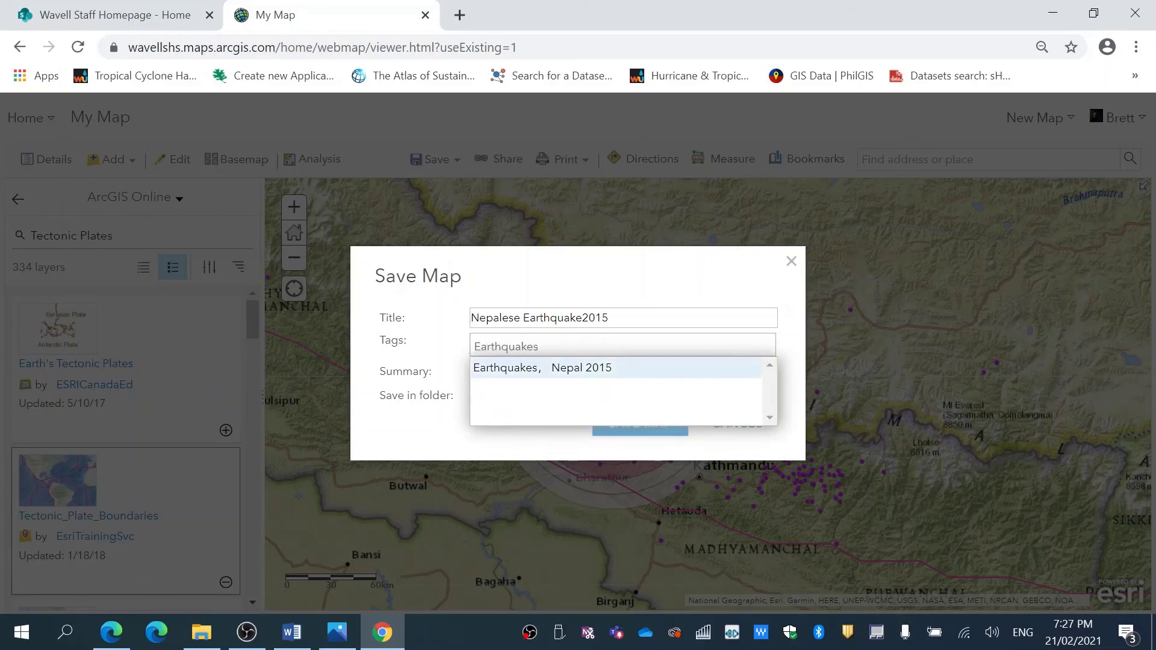
pyautogui.click(589, 378)
pyautogui.click(642, 464)
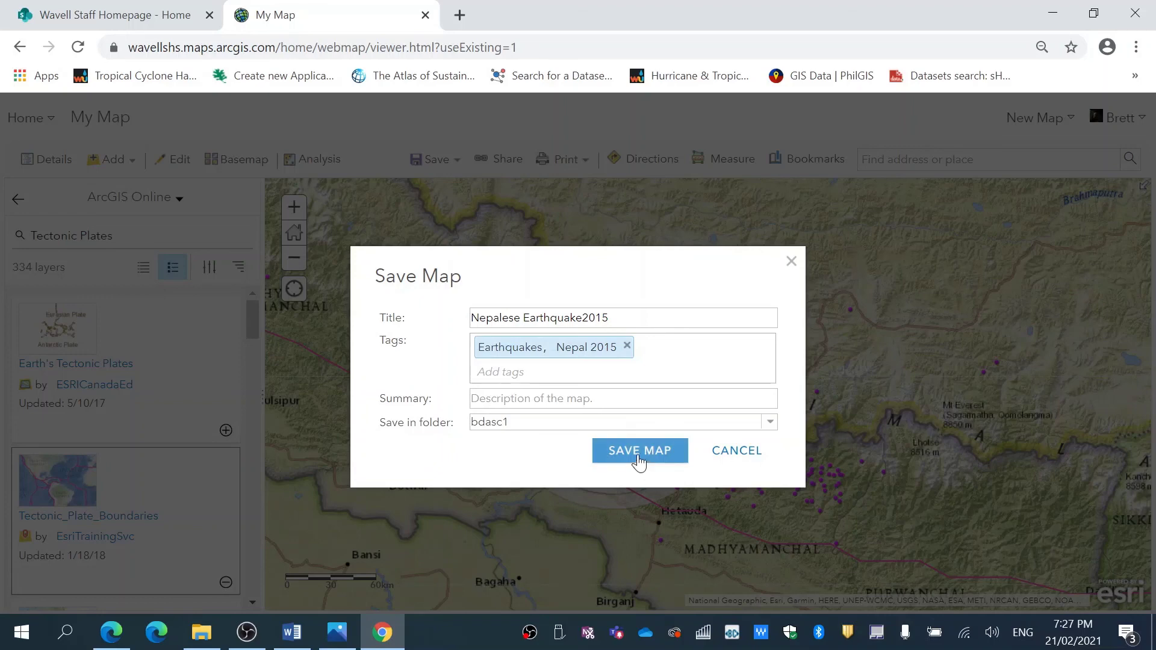